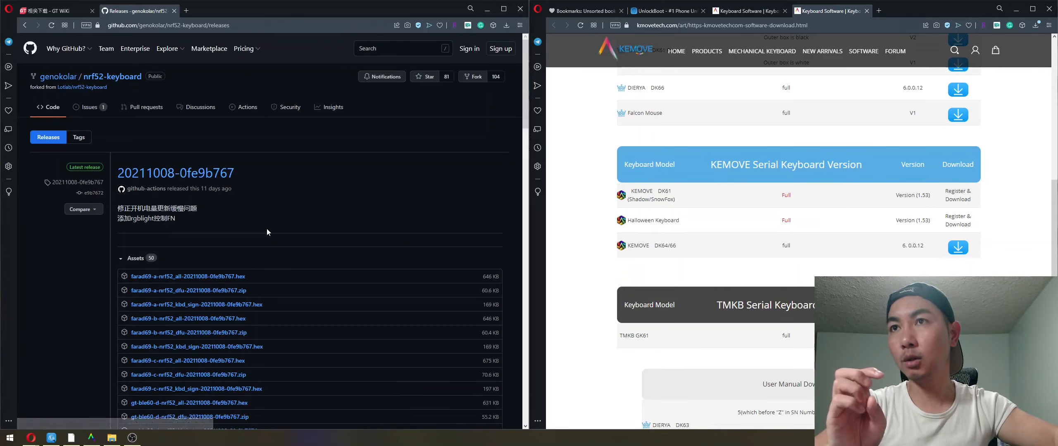
# - Look through the nrf52-keyboard firmware releases and their notes, from the newest to the oldest
pyautogui.scroll(-20, 272, 232)
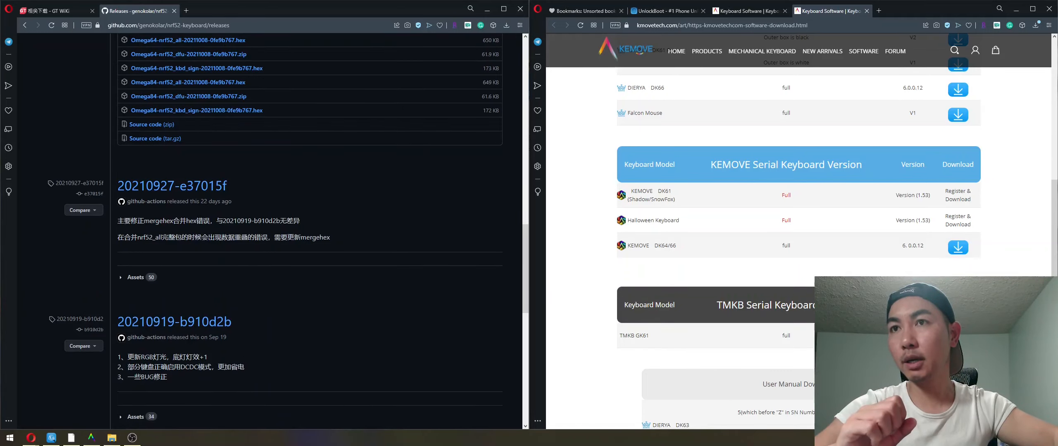
pyautogui.scroll(-3, 232, 153)
pyautogui.scroll(-3, 179, 185)
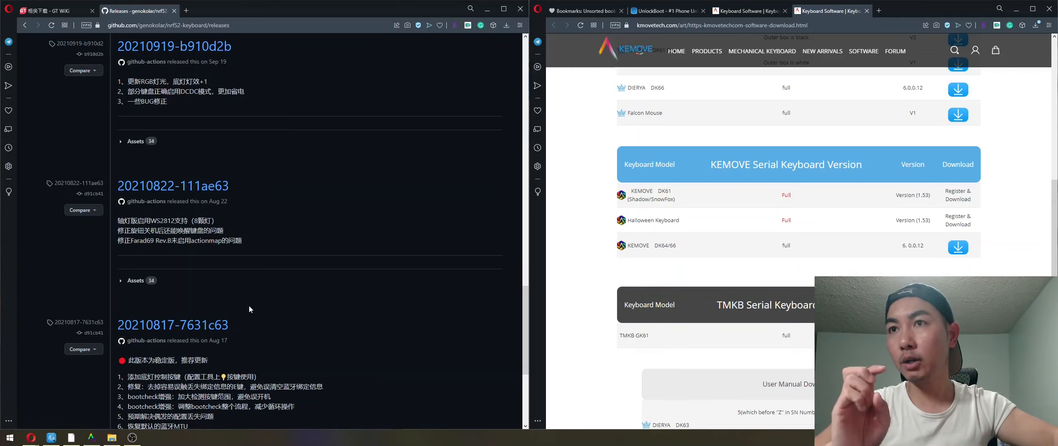
pyautogui.scroll(-5, 245, 239)
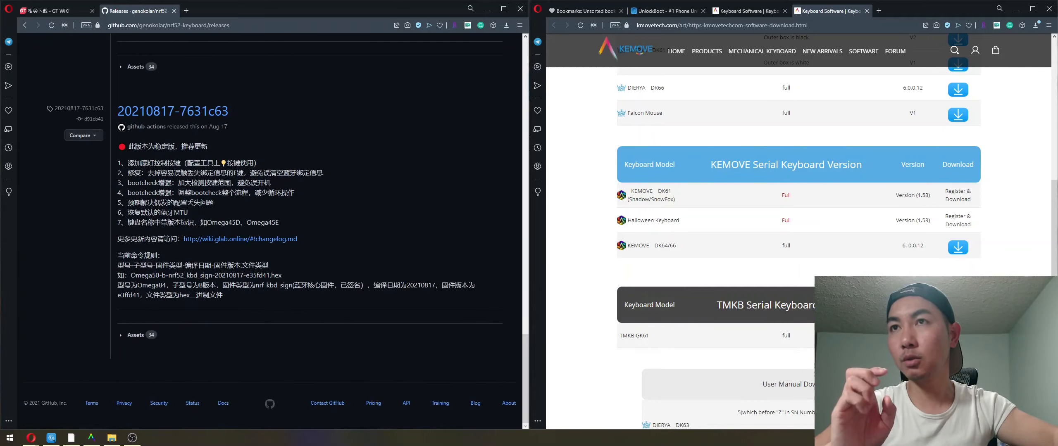
pyautogui.scroll(9, 247, 304)
pyautogui.scroll(20, 393, 281)
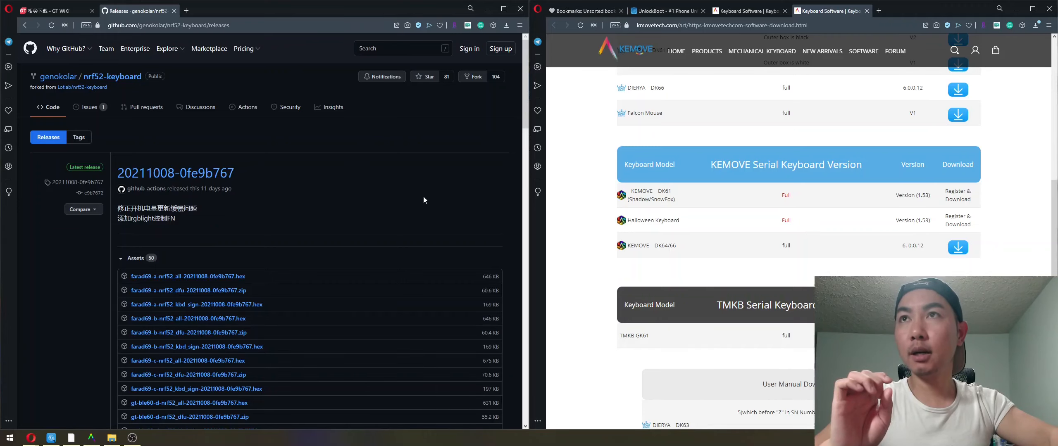
# - Return to the nrf52-keyboard repository's main page and review its README down to the compile and flashing instructions
pyautogui.hotkey('alt', 'Left')
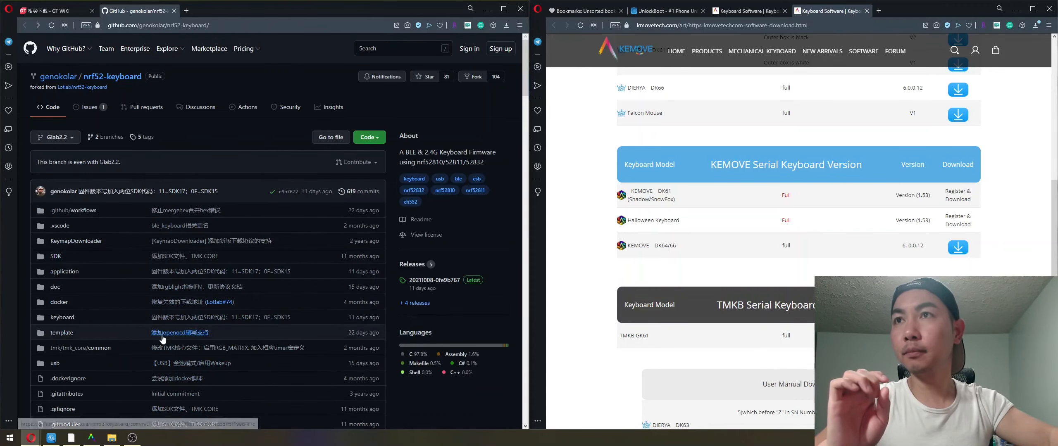
pyautogui.scroll(-10, 389, 296)
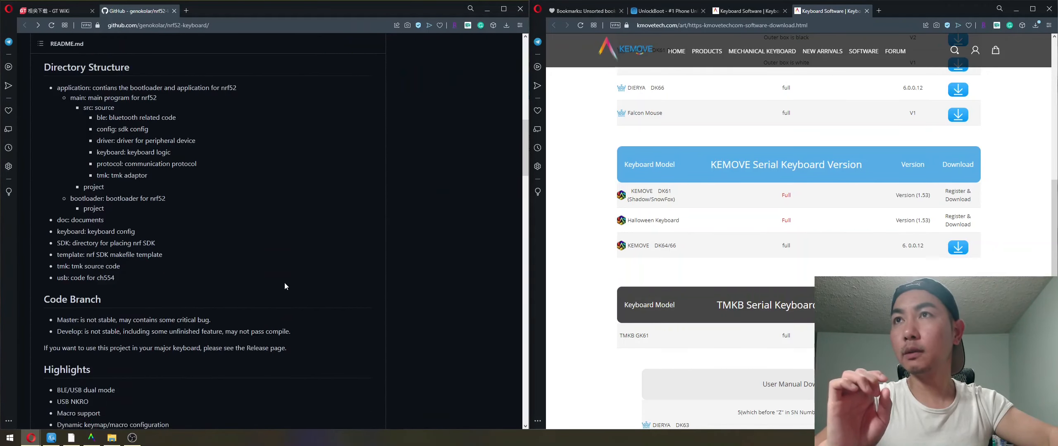
pyautogui.scroll(-7, 284, 286)
pyautogui.scroll(-3, 322, 261)
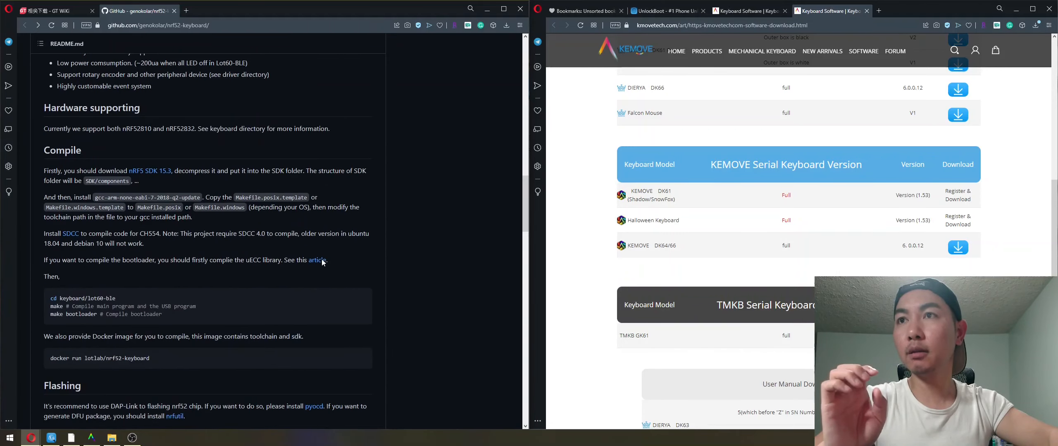
pyautogui.scroll(20, 326, 260)
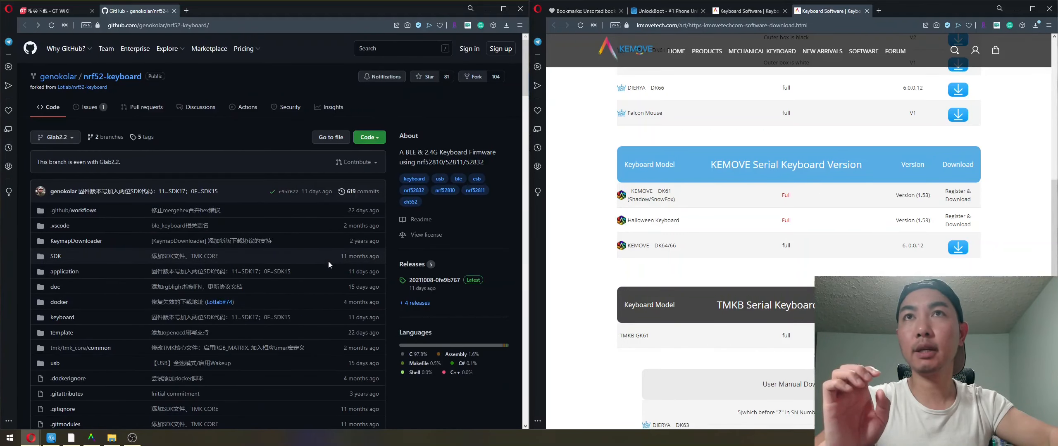
pyautogui.click(55, 15)
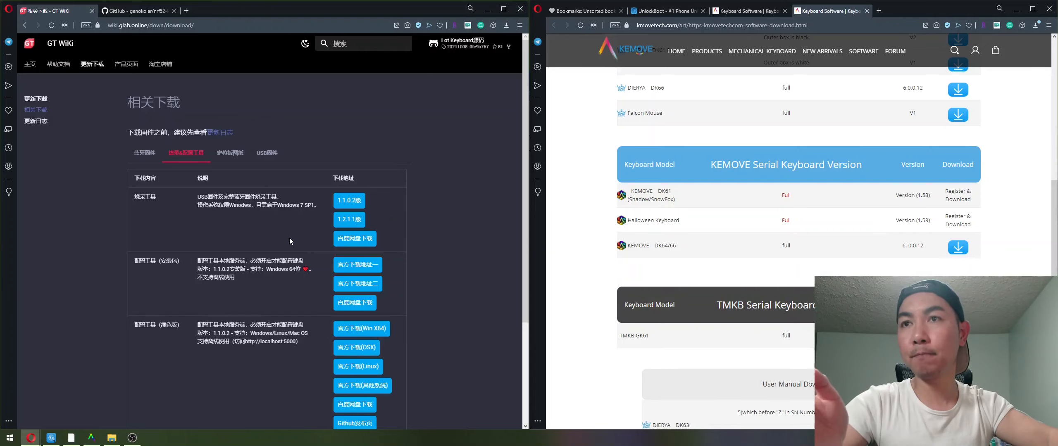
pyautogui.scroll(-3, 290, 240)
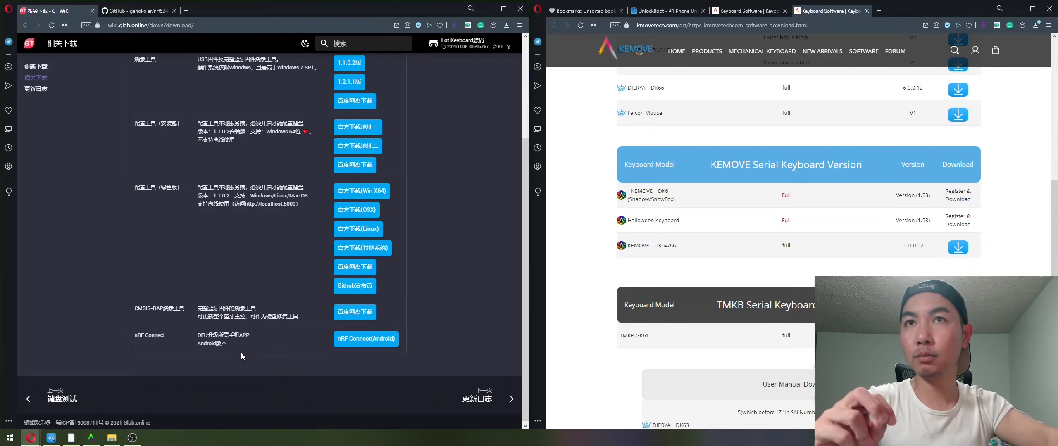
pyautogui.scroll(4, 241, 353)
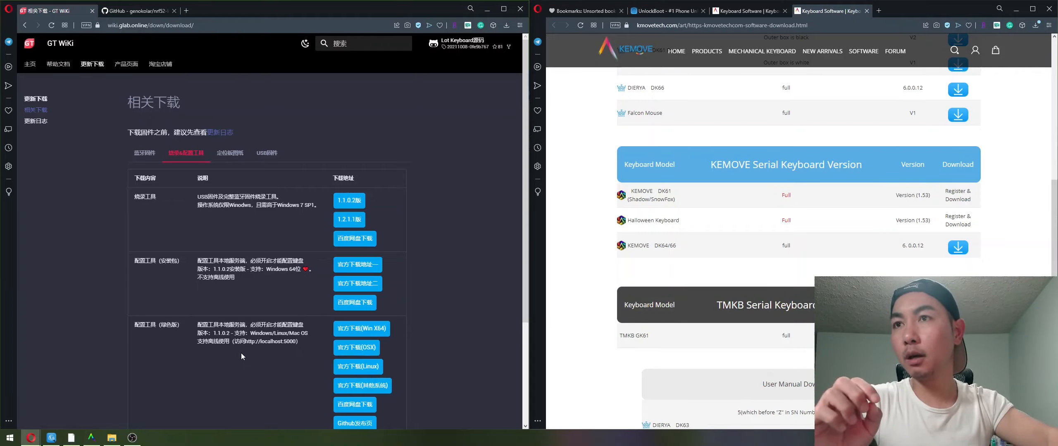
pyautogui.scroll(-4, 241, 356)
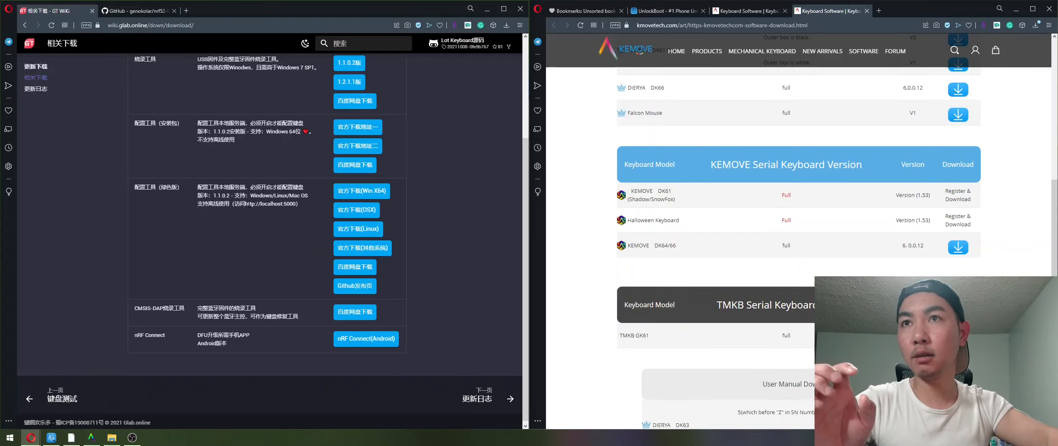
pyautogui.moveTo(245, 204); pyautogui.dragTo(297, 203)
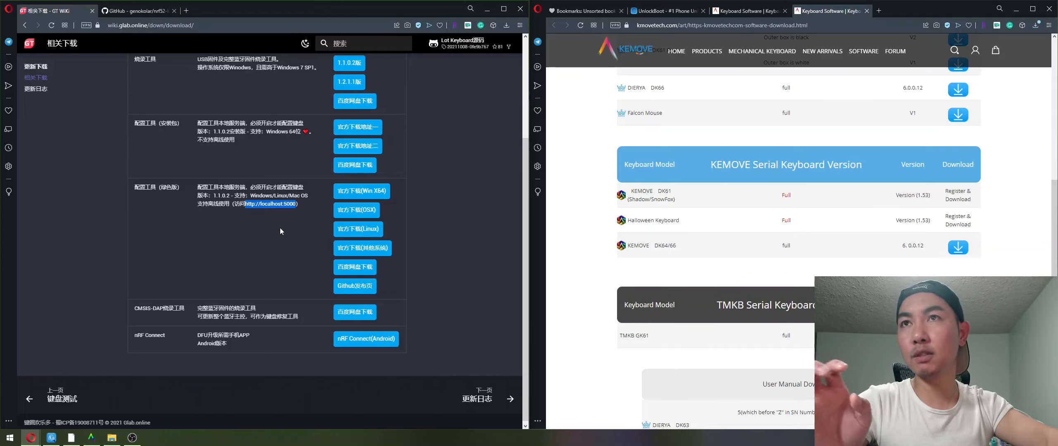
pyautogui.scroll(3, 280, 228)
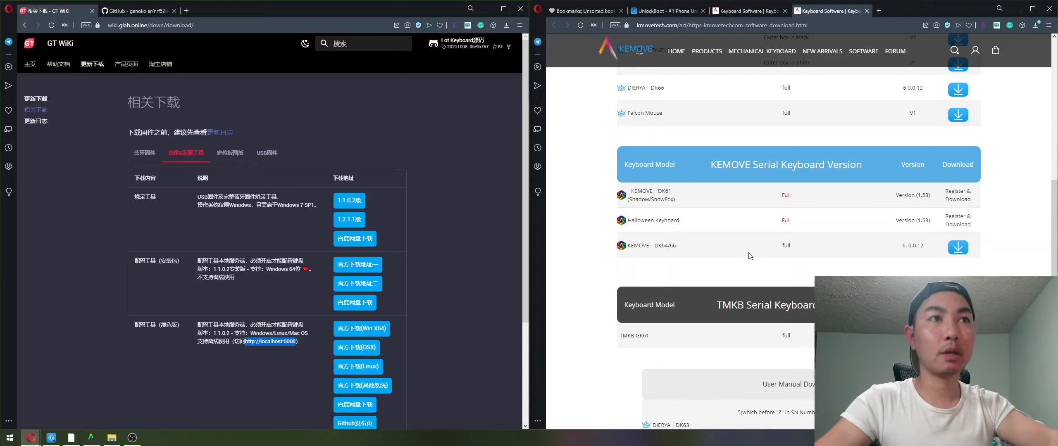
# - Highlight the version and model in the KEMOVE DK64/66 software row, and open the Lot Keyboard source repository from GT WiKi
pyautogui.moveTo(901, 248); pyautogui.dragTo(918, 248)
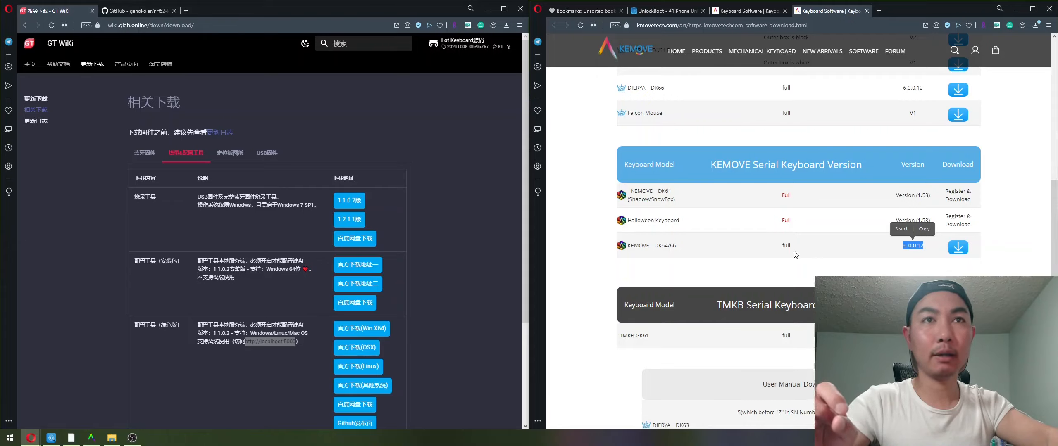
pyautogui.moveTo(654, 246); pyautogui.dragTo(680, 258)
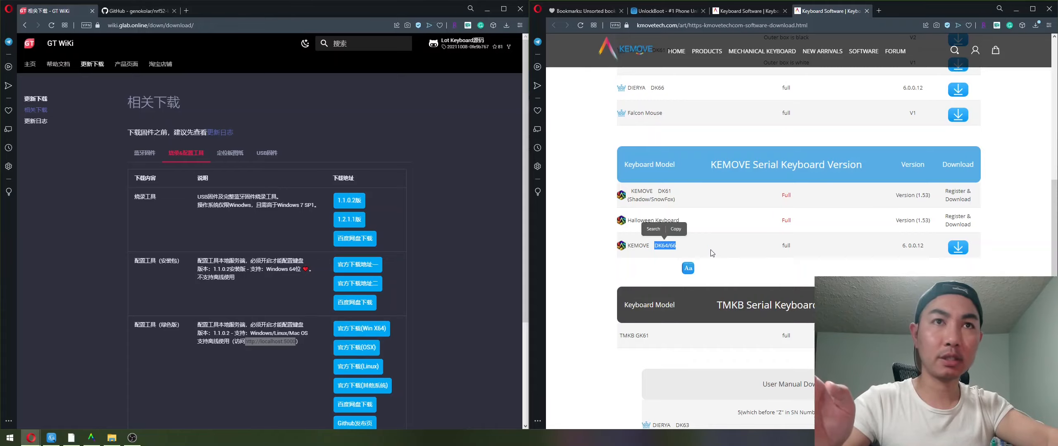
pyautogui.click(823, 252)
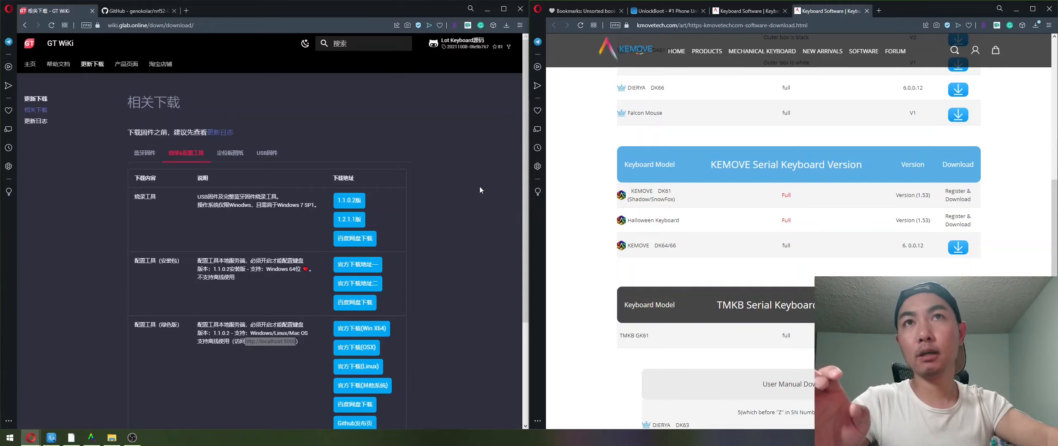
pyautogui.click(463, 43)
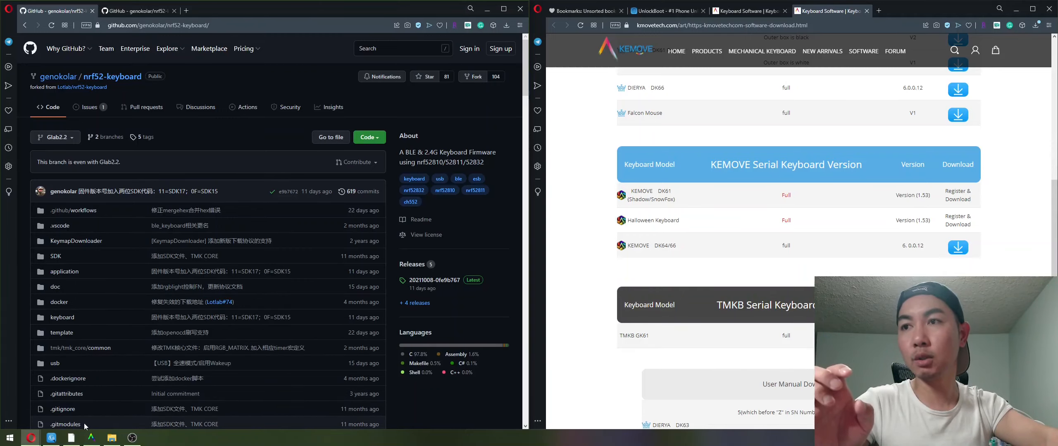
# - Switch to the Lotlab keyboard configurator and set its interface language to English
pyautogui.click(71, 438)
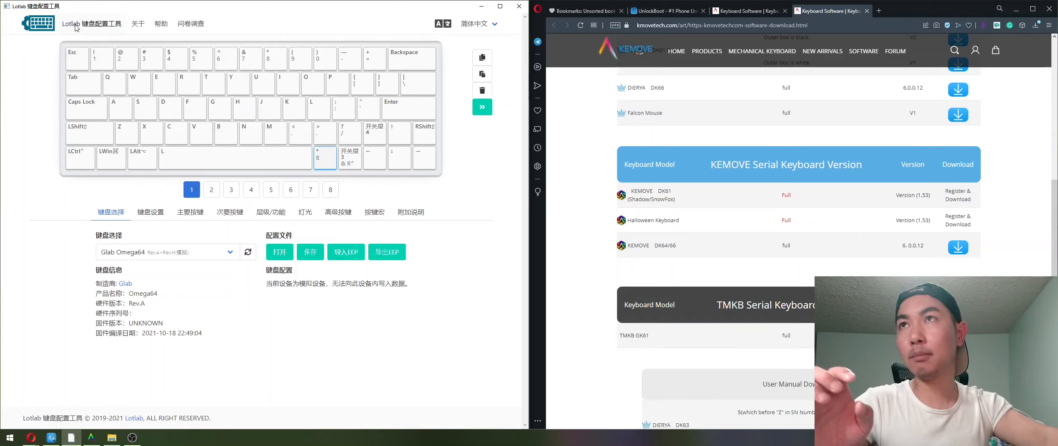
pyautogui.moveTo(480, 32)
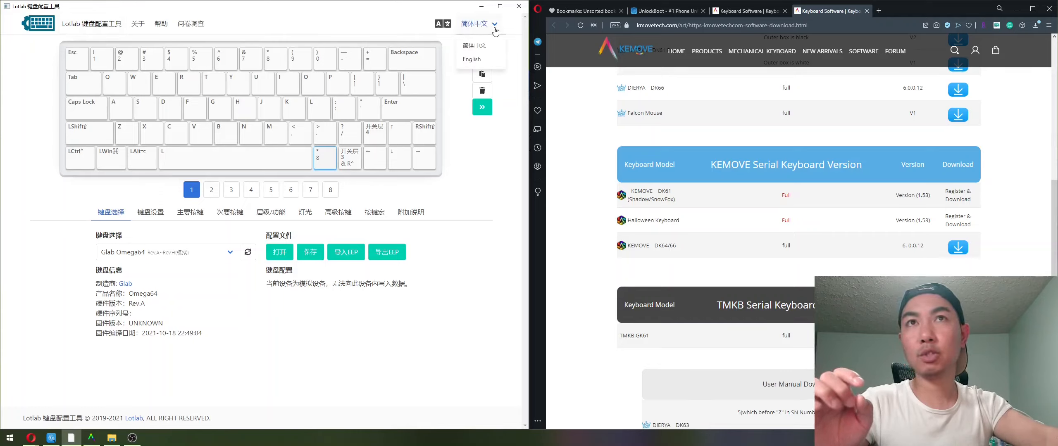
pyautogui.click(473, 59)
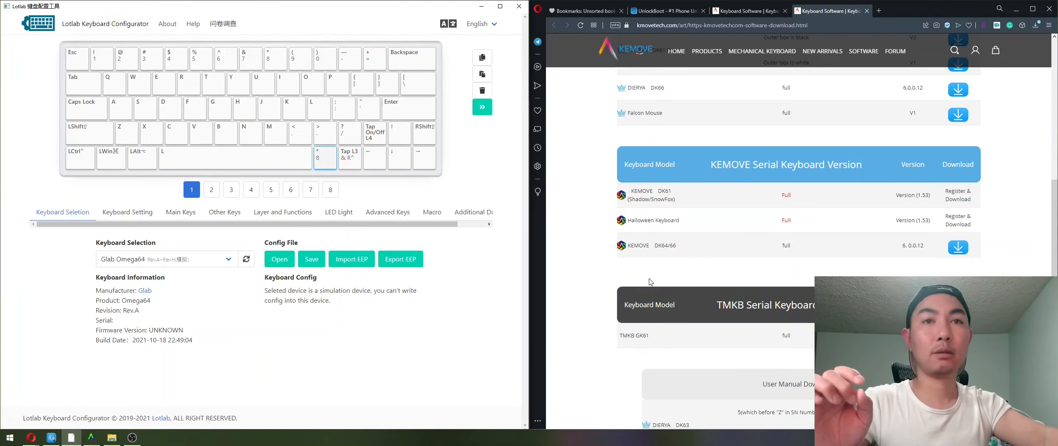
# - Switch to the DIERYA keyboard software and set its interface language to English
pyautogui.click(91, 438)
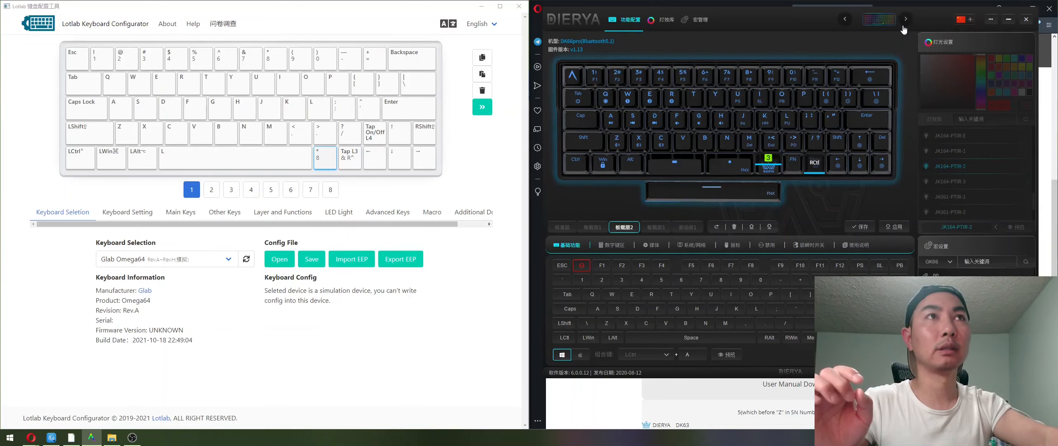
pyautogui.click(957, 22)
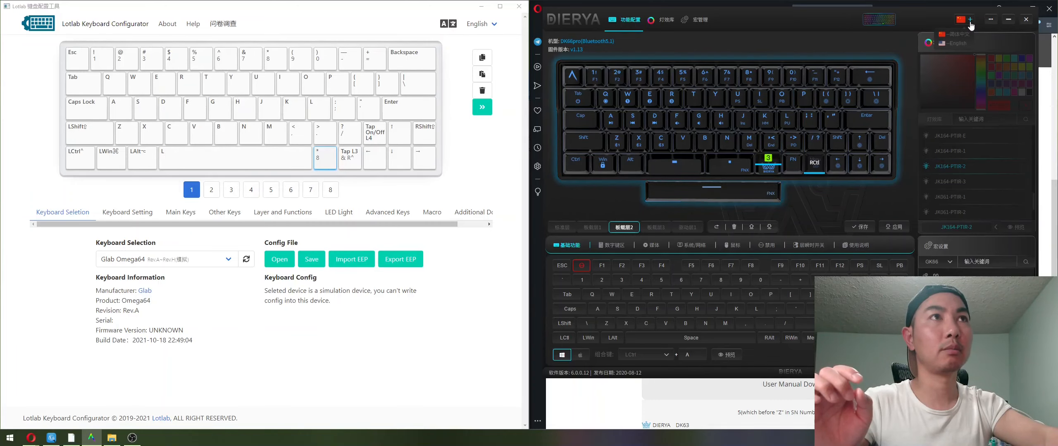
pyautogui.click(955, 43)
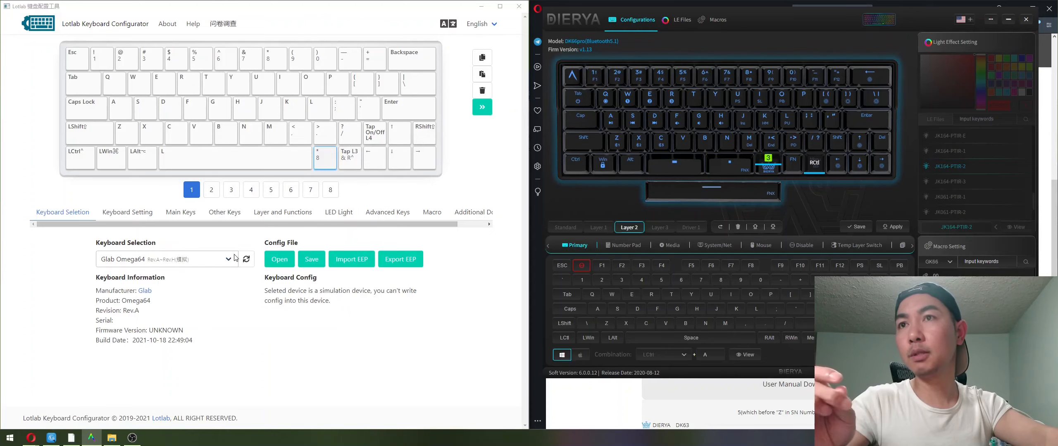
# - Refresh the keyboard list in the Lotlab configurator and load the simulated Glab Omega64 after previewing the Omega84 layout
pyautogui.click(246, 260)
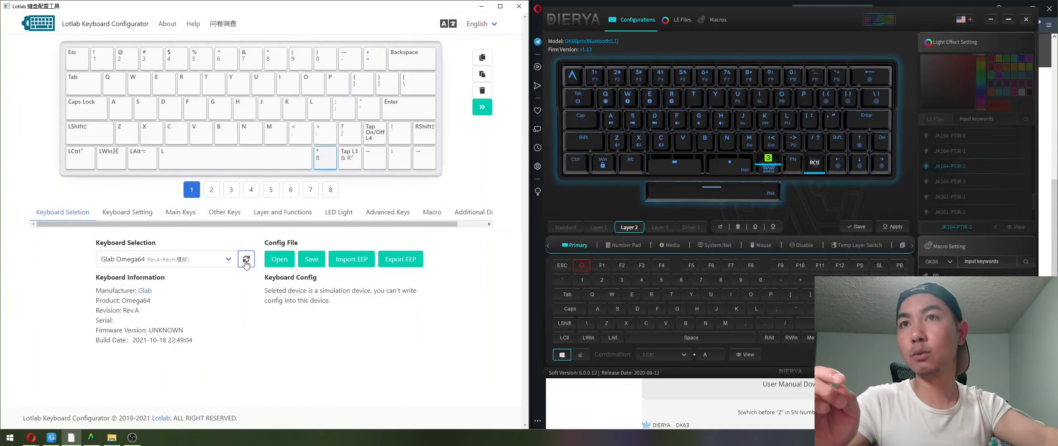
pyautogui.click(230, 259)
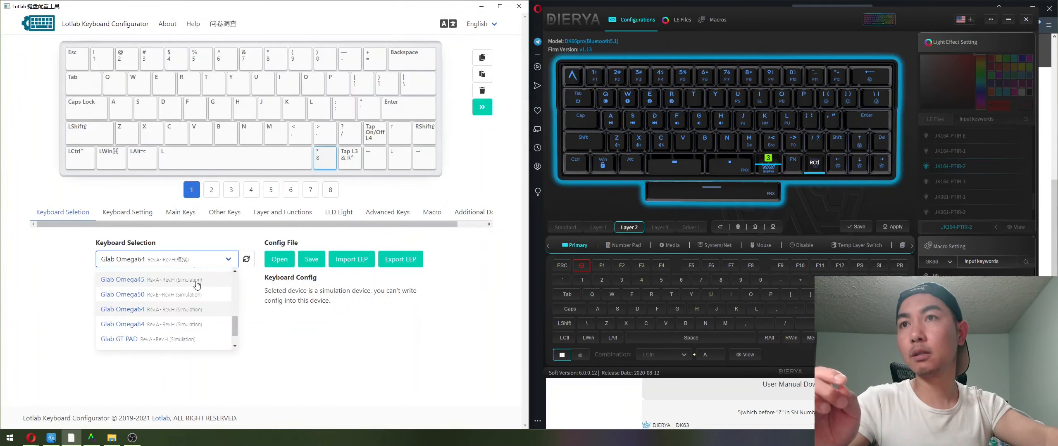
pyautogui.click(173, 325)
pyautogui.click(226, 285)
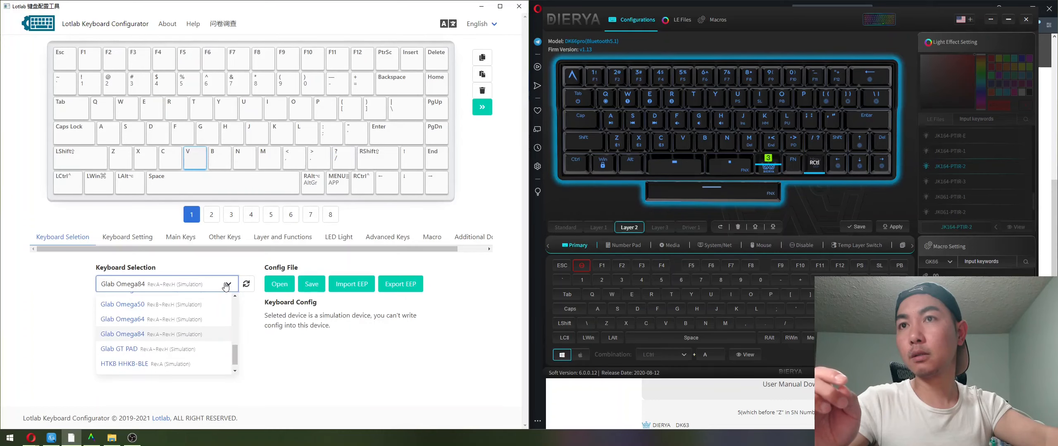
pyautogui.click(177, 321)
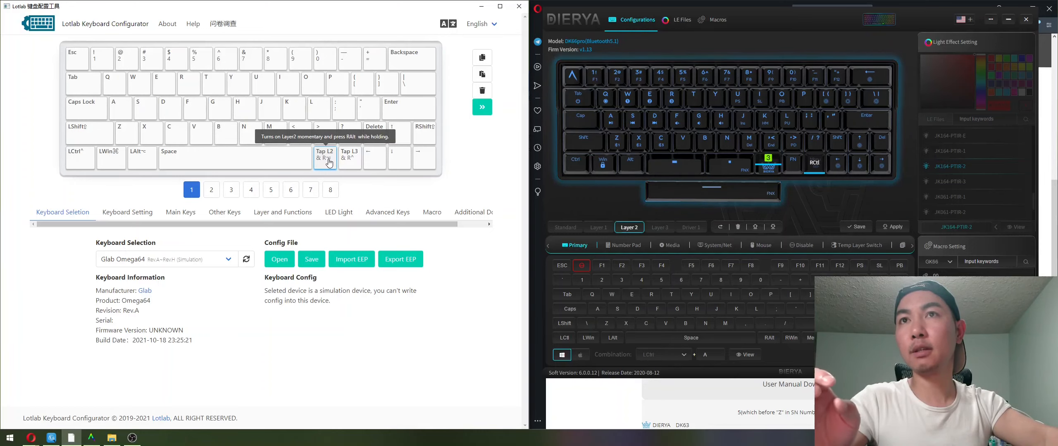
# - View the Omega64 key assignments on layer 2 and return to layer 1
pyautogui.click(210, 192)
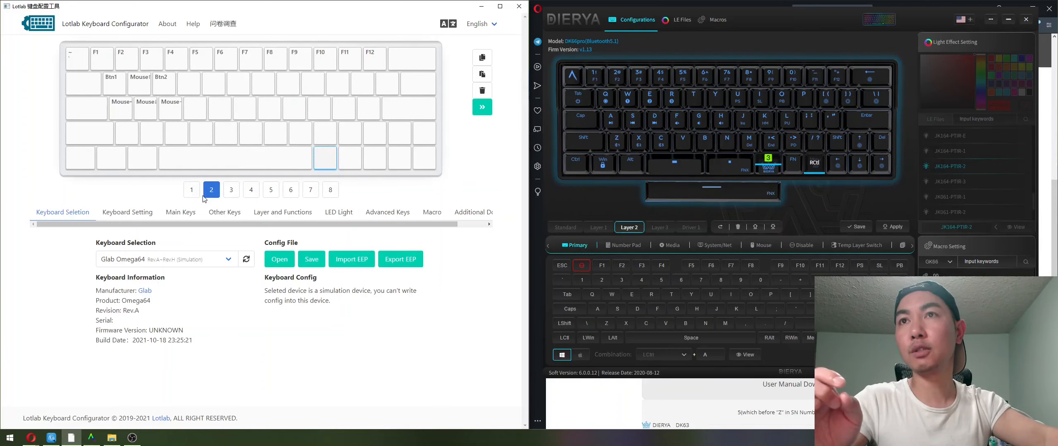
pyautogui.click(191, 189)
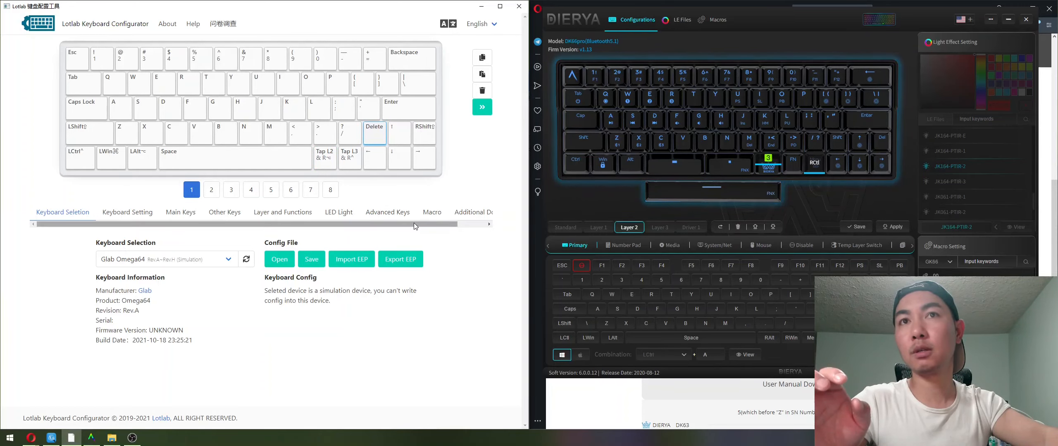
# - Assign Tap On/Off L1, L2 and L3 to the Delete, up-arrow and right Shift keys on layer 1
pyautogui.moveTo(391, 226); pyautogui.dragTo(415, 229)
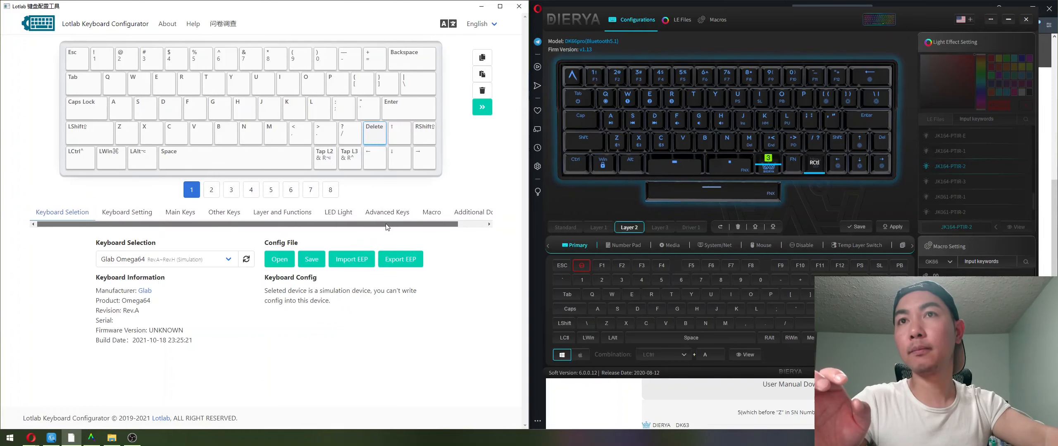
pyautogui.click(287, 214)
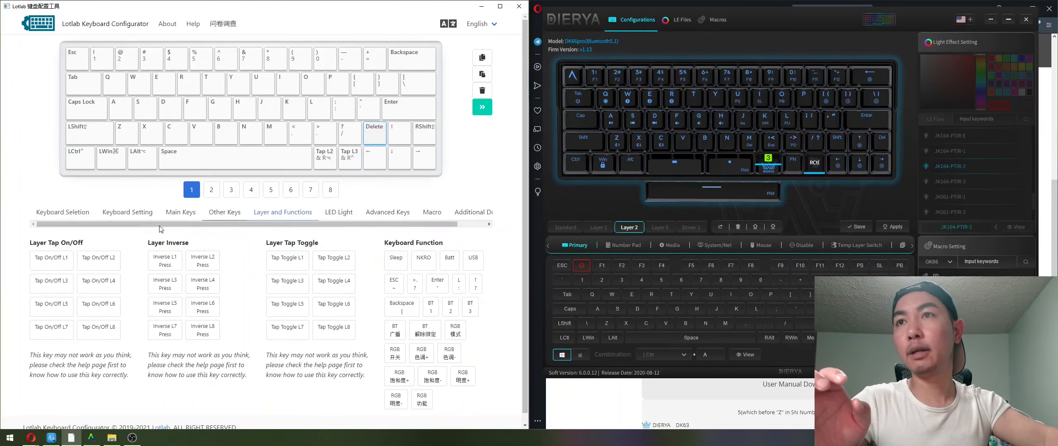
pyautogui.click(53, 267)
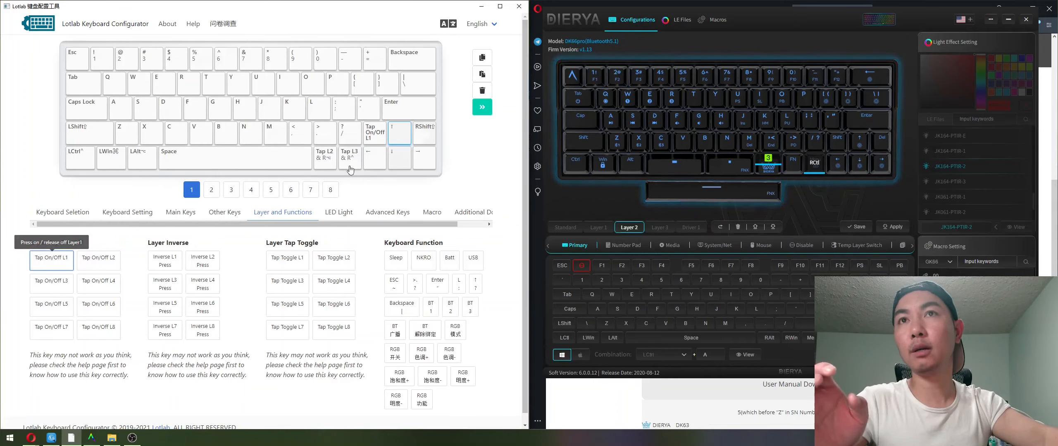
pyautogui.click(103, 270)
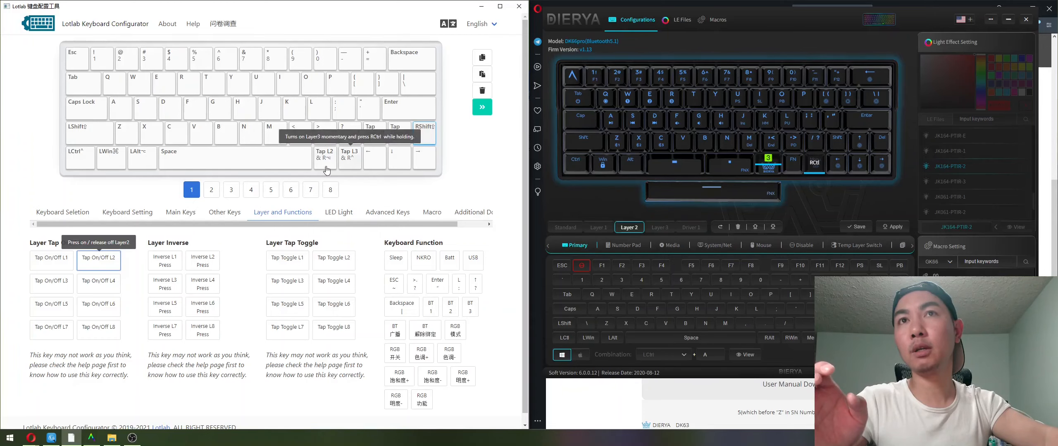
pyautogui.click(58, 290)
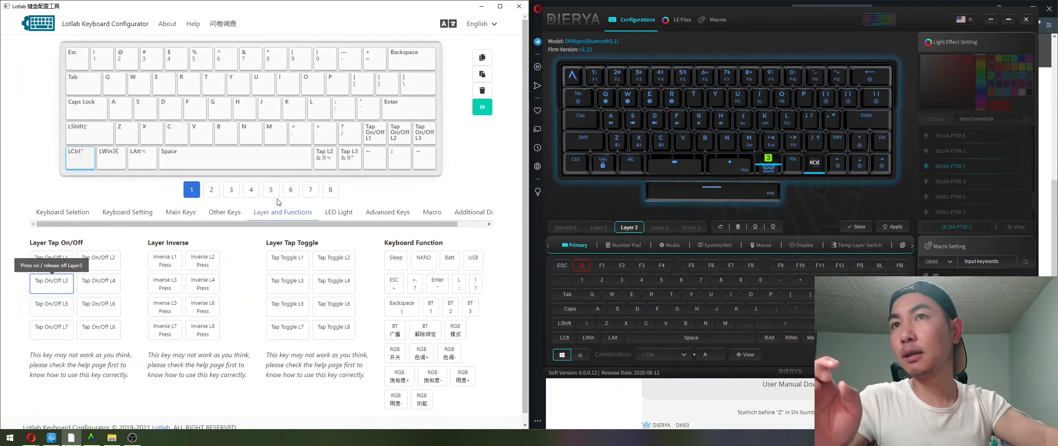
# - Display layer 2 and look over the keyboard selection and config file options
pyautogui.click(219, 195)
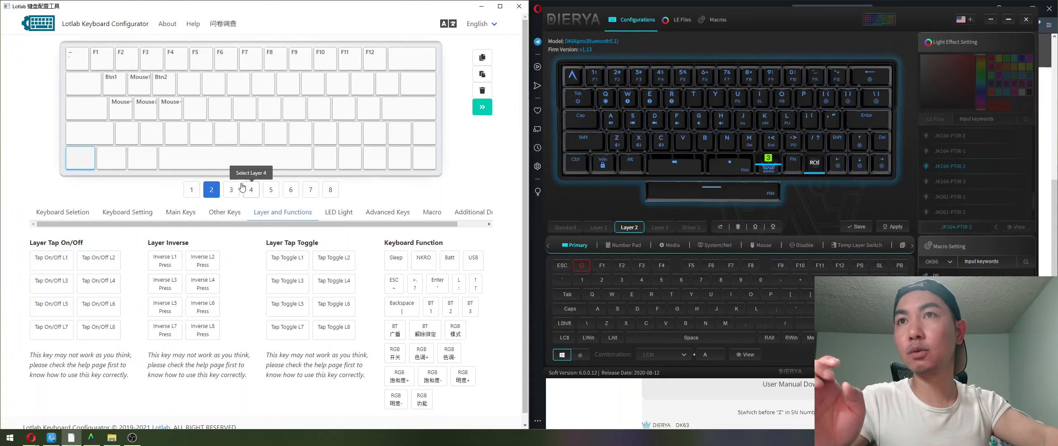
pyautogui.click(58, 215)
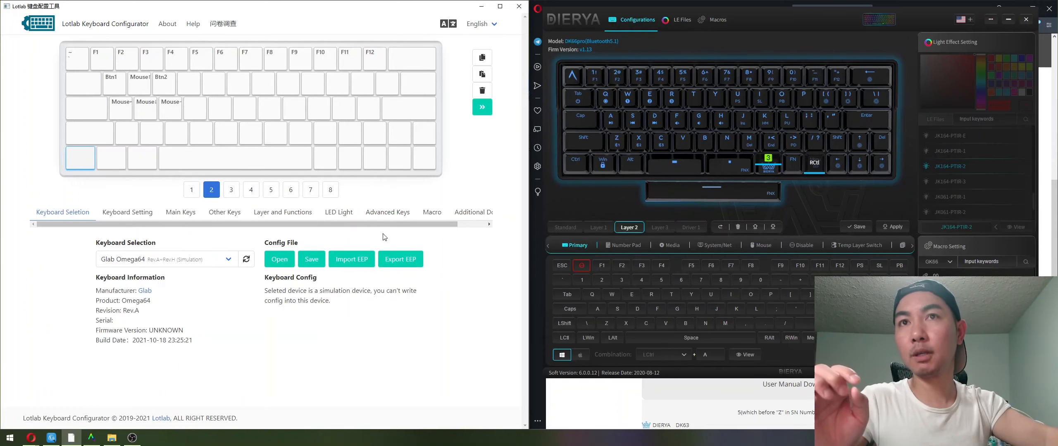
pyautogui.moveTo(408, 224); pyautogui.dragTo(442, 225)
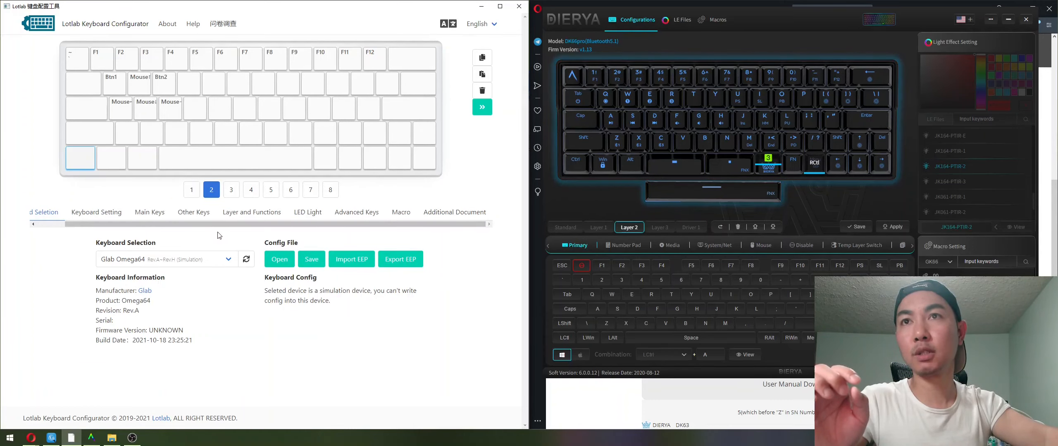
pyautogui.moveTo(129, 225); pyautogui.dragTo(92, 224)
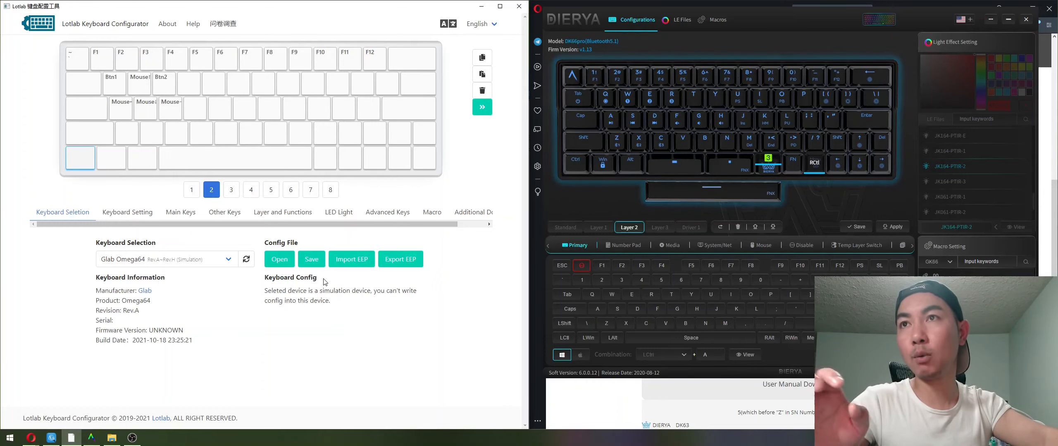
# - Set the keyboard's sleep timeout to 300 and check the slow scan mode and LED timeout settings
pyautogui.click(137, 213)
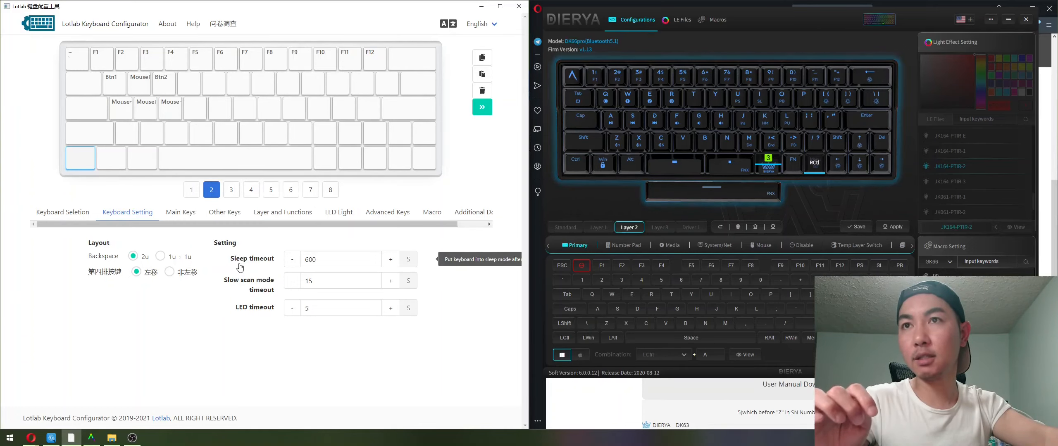
pyautogui.click(336, 260)
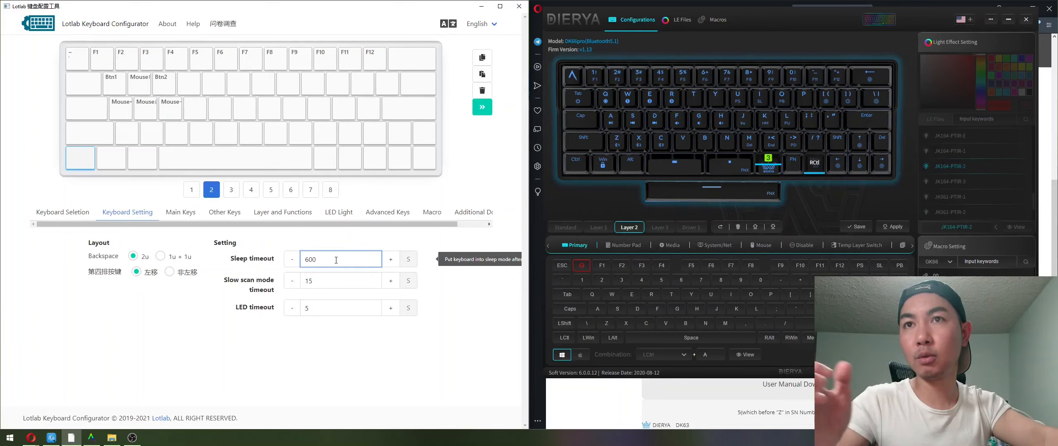
pyautogui.moveTo(316, 259); pyautogui.dragTo(307, 261)
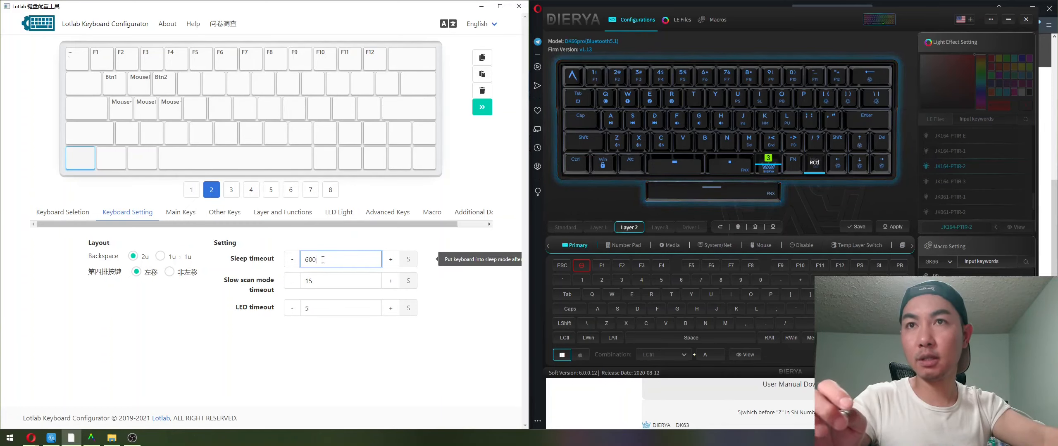
pyautogui.write('300')
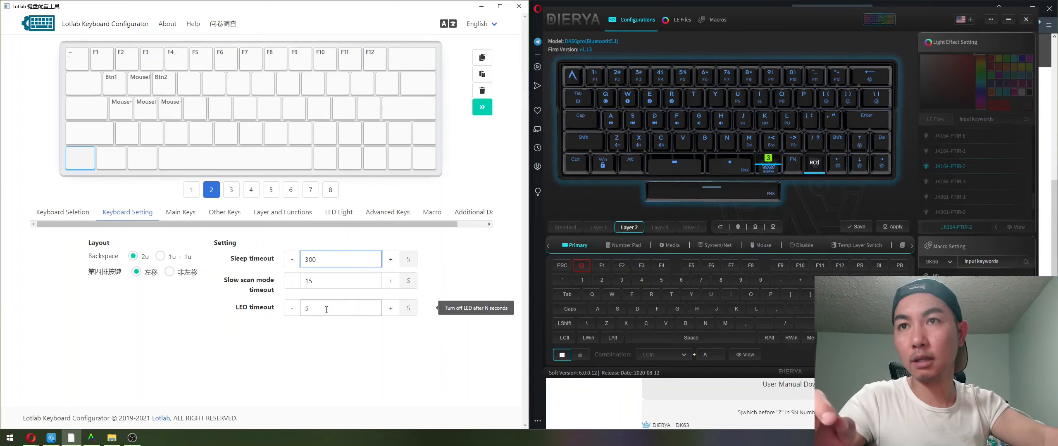
pyautogui.click(325, 281)
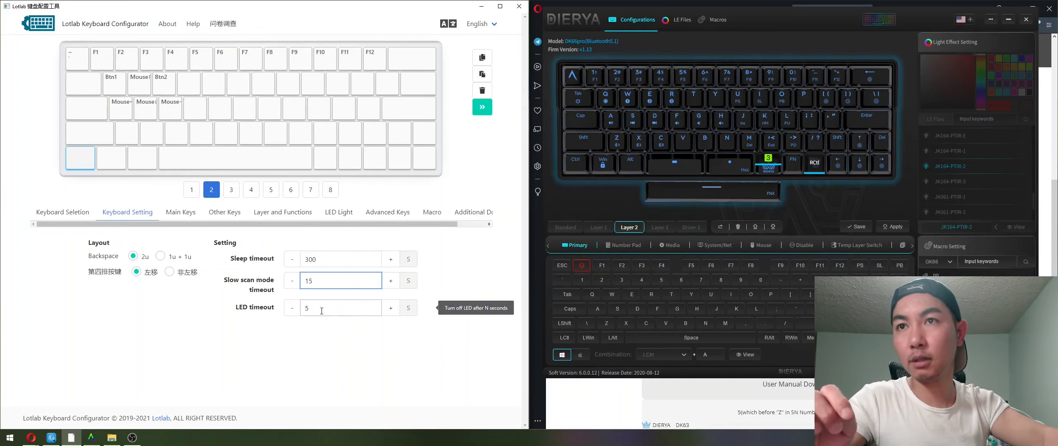
pyautogui.click(324, 308)
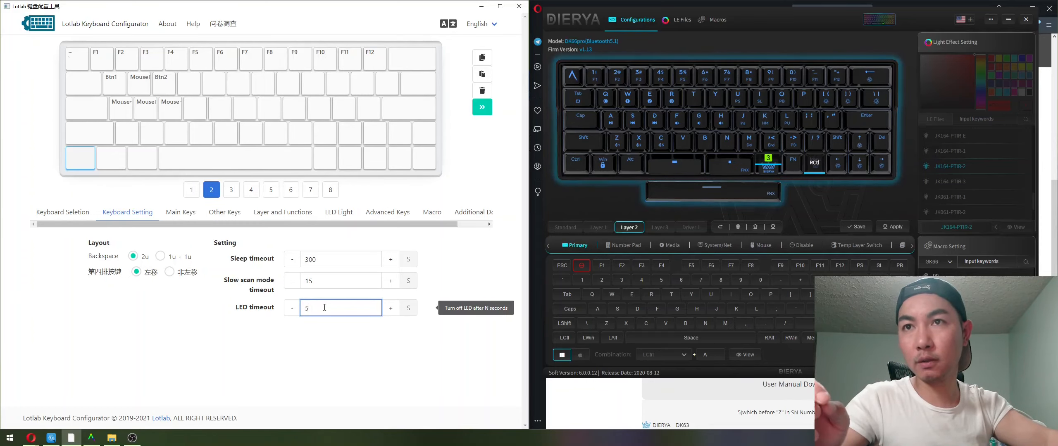
pyautogui.moveTo(324, 307); pyautogui.dragTo(303, 307)
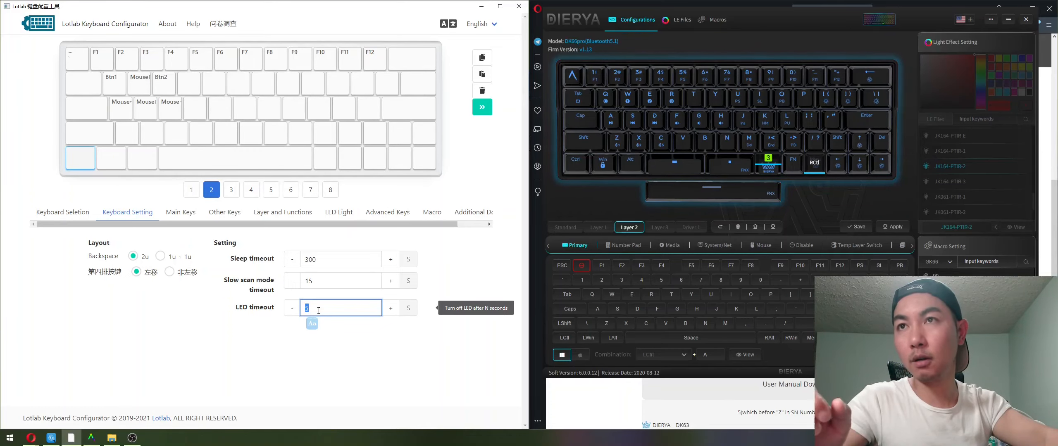
# - Assign Insert, Home, PgUp, PgDn, End and numpad 7 to six consecutive layer 2 keys, starting at the comma key
pyautogui.click(181, 213)
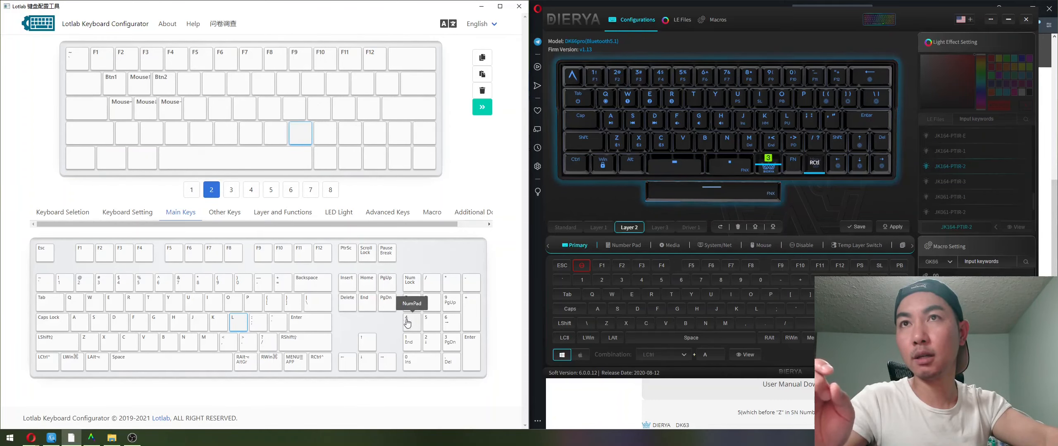
pyautogui.click(347, 283)
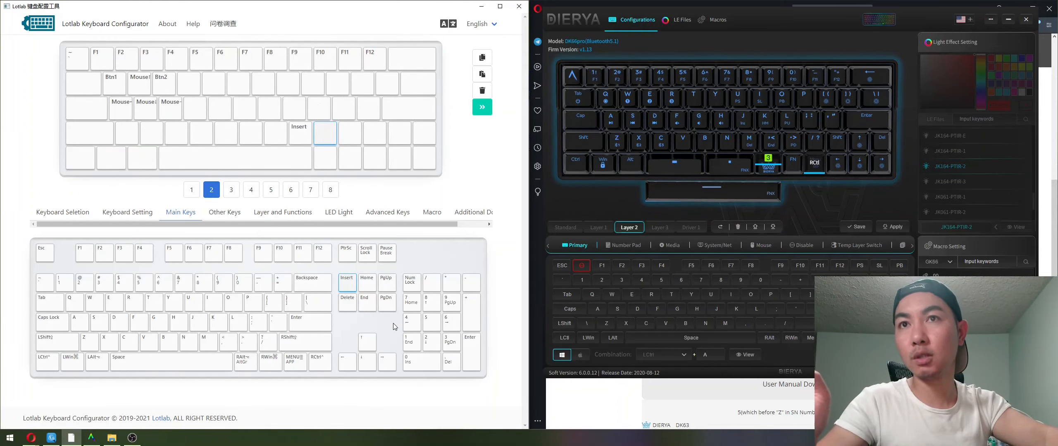
pyautogui.click(367, 283)
pyautogui.click(387, 284)
pyautogui.click(387, 300)
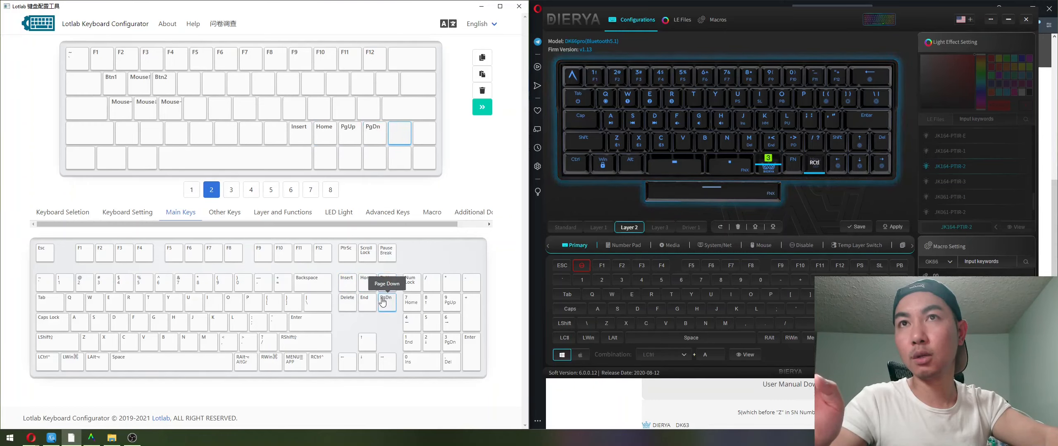
pyautogui.click(364, 304)
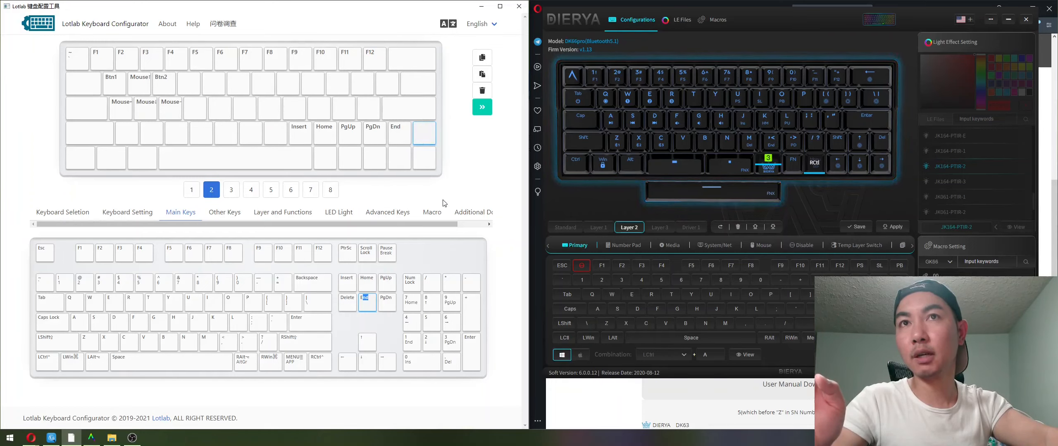
pyautogui.click(407, 306)
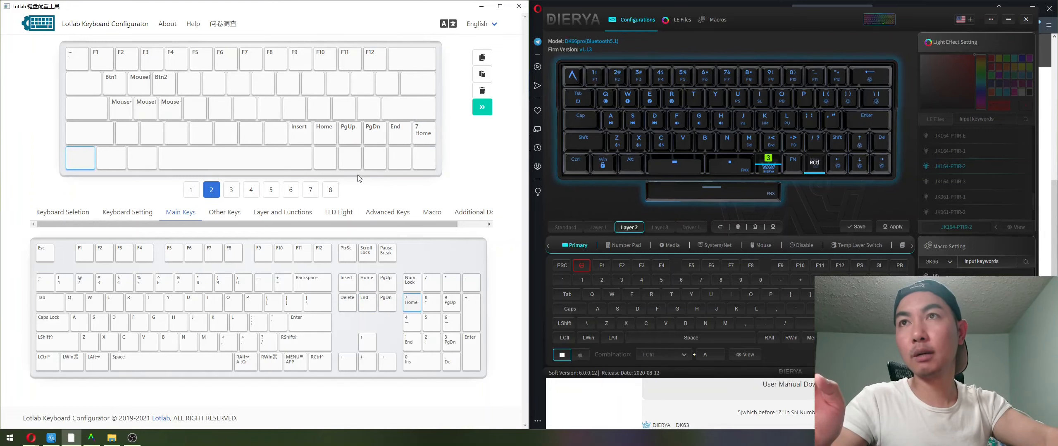
# - Assign Num Lock to the second key after the spacebar and PgDn to the M key on layer 2
pyautogui.click(345, 161)
pyautogui.click(408, 285)
pyautogui.click(276, 133)
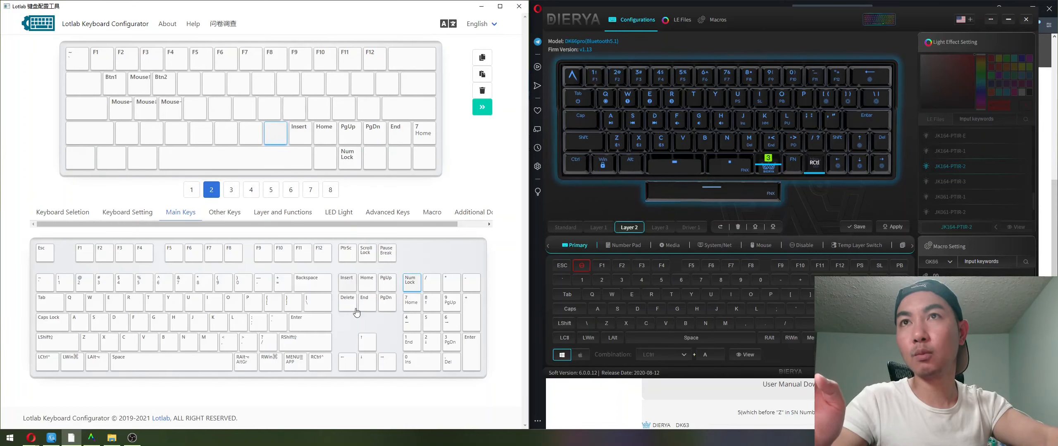
pyautogui.click(386, 303)
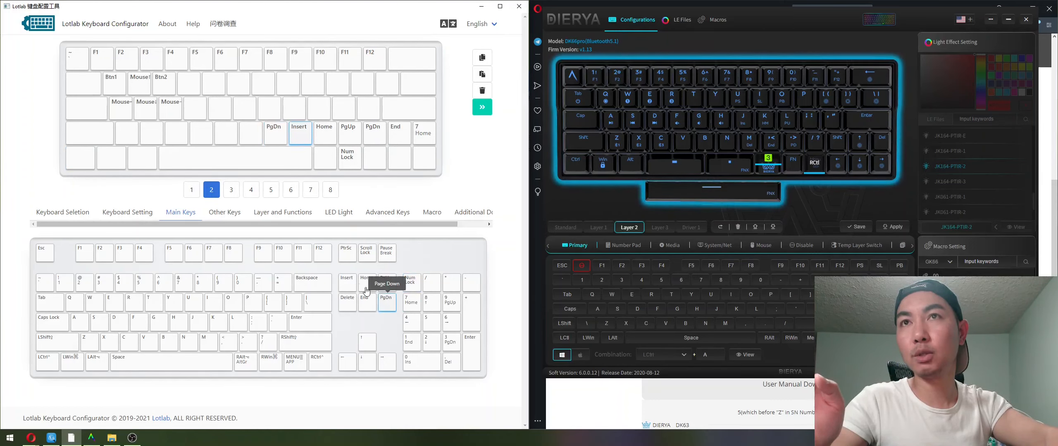
# - Assign Num Lock, slash and numpad 7, 8 and 9 to the R, T, Y, U and I keys on layer 2
pyautogui.click(188, 91)
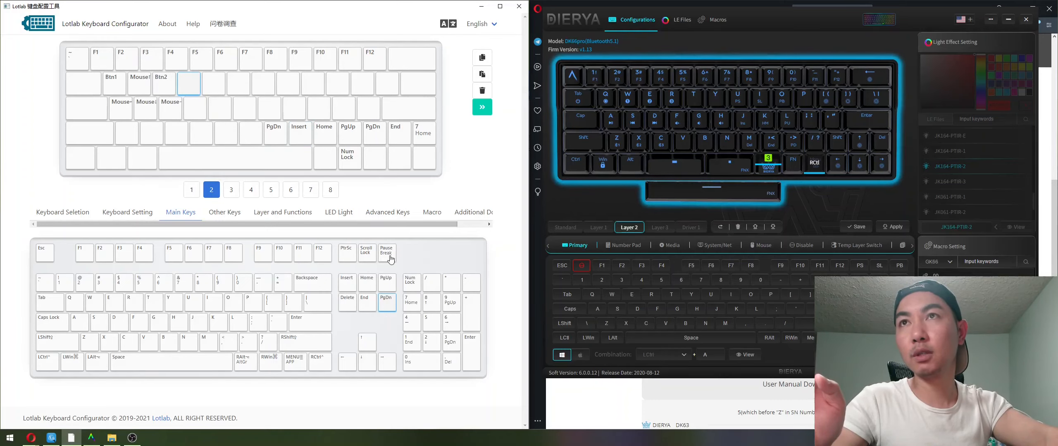
pyautogui.click(409, 285)
pyautogui.click(430, 291)
pyautogui.click(411, 303)
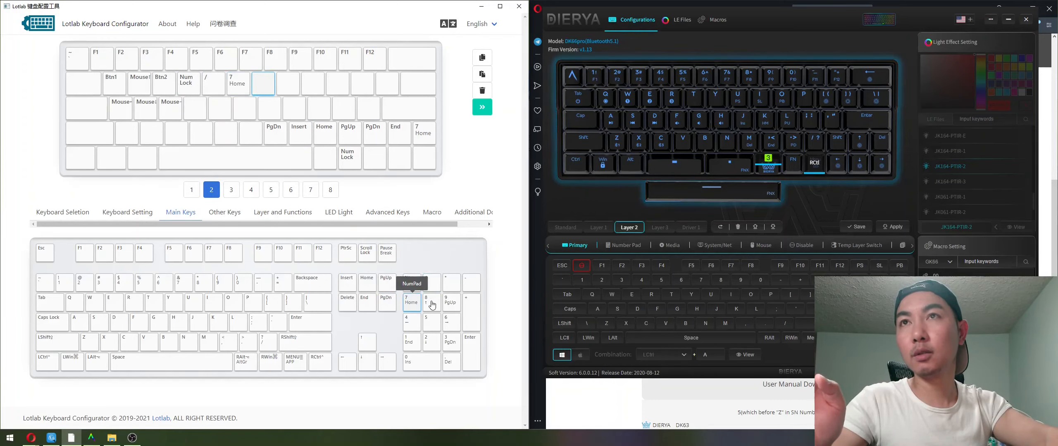
pyautogui.click(432, 304)
pyautogui.click(448, 308)
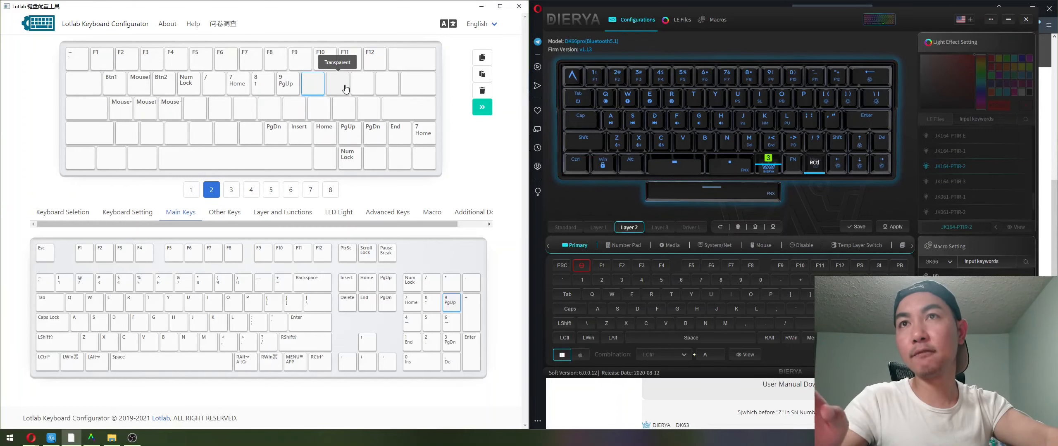
# - Display layer 3 and examine the other keys, layer functions, LED light, advanced keys, macro and additional document options
pyautogui.click(231, 190)
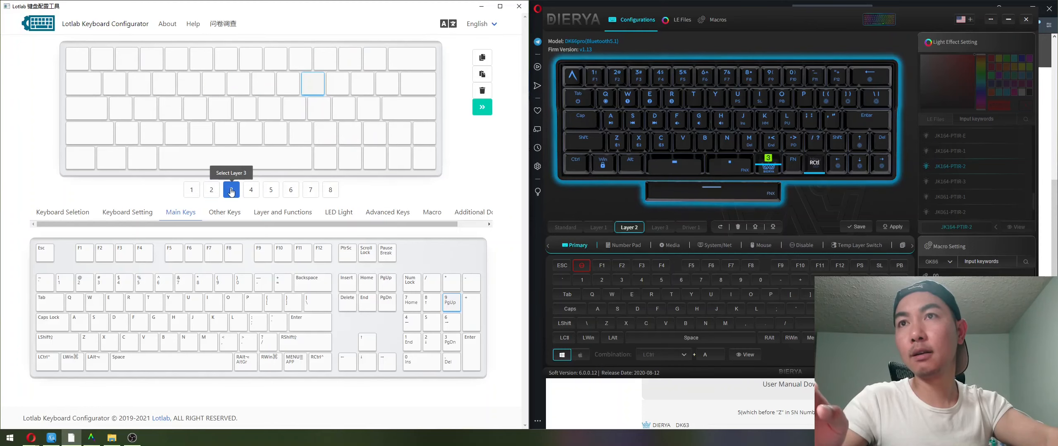
pyautogui.click(224, 218)
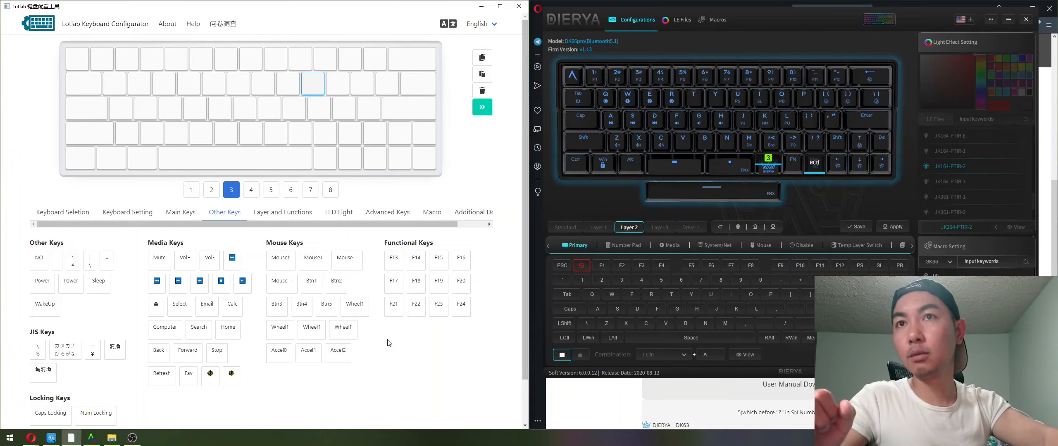
pyautogui.click(301, 219)
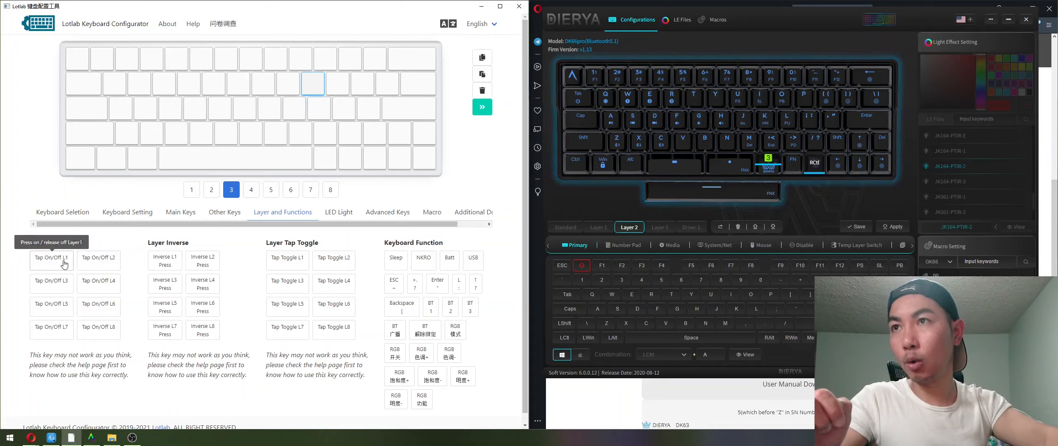
pyautogui.click(350, 218)
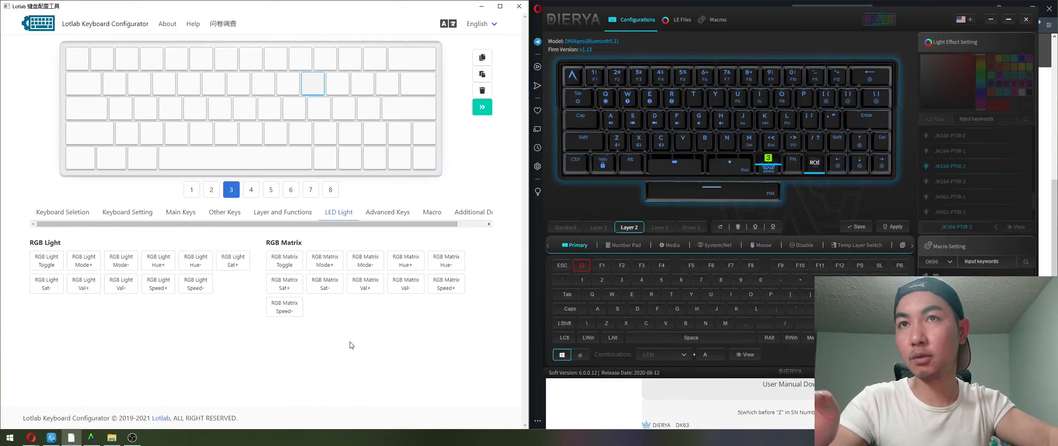
pyautogui.click(393, 217)
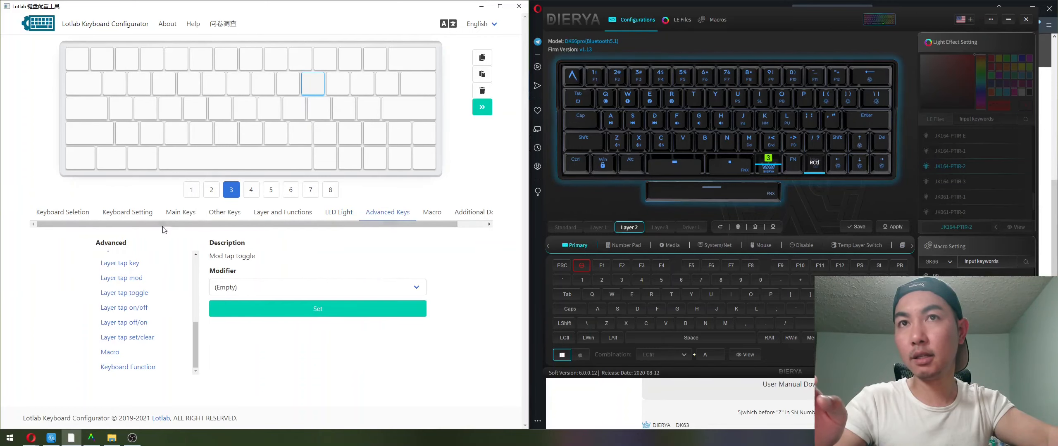
pyautogui.moveTo(436, 226); pyautogui.dragTo(457, 232)
pyautogui.click(413, 213)
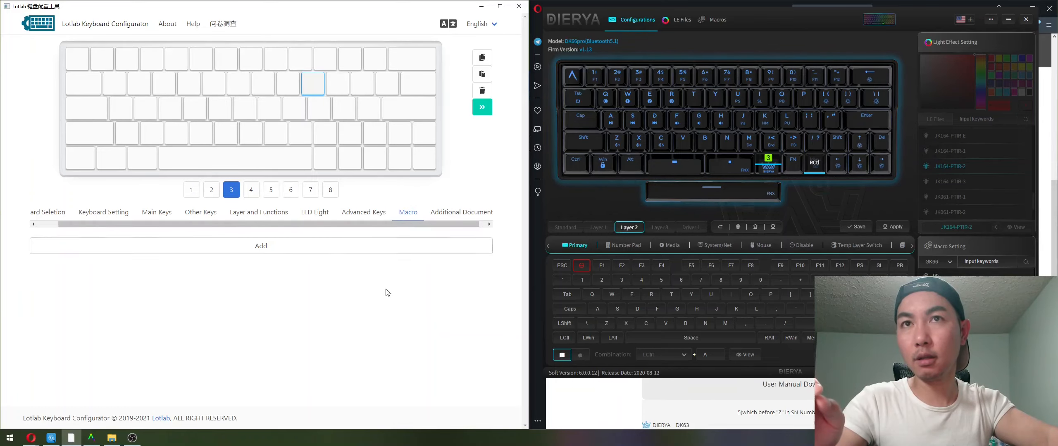
pyautogui.moveTo(377, 225); pyautogui.dragTo(456, 227)
pyautogui.click(457, 213)
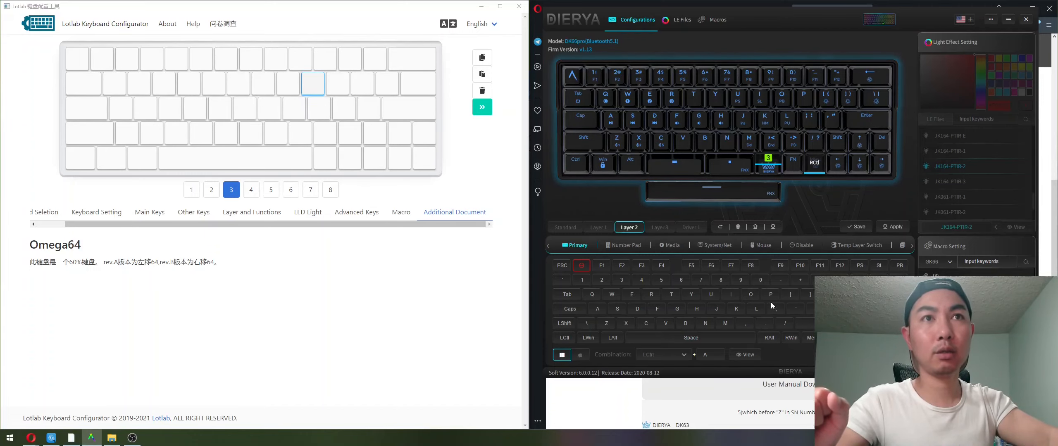
# - Switch to the DIERYA software and compare its Standard, Driver 1 and numbered layer configurations
pyautogui.click(566, 228)
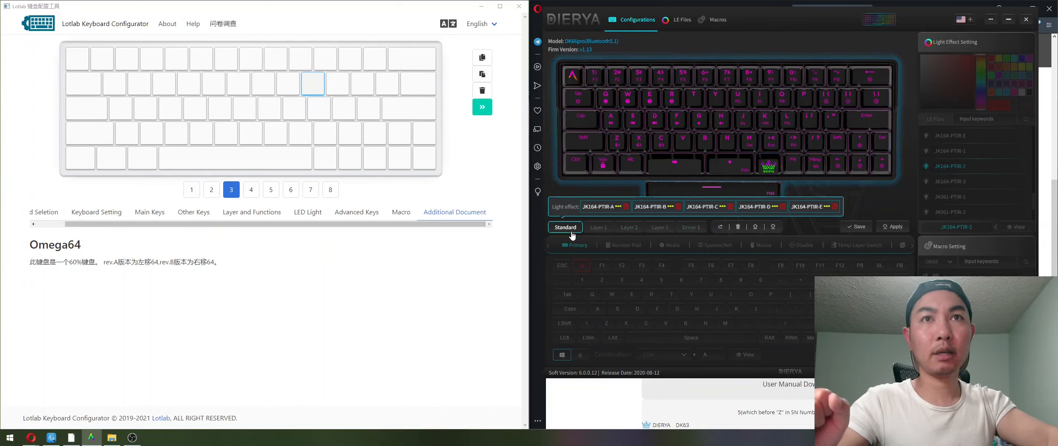
pyautogui.click(699, 229)
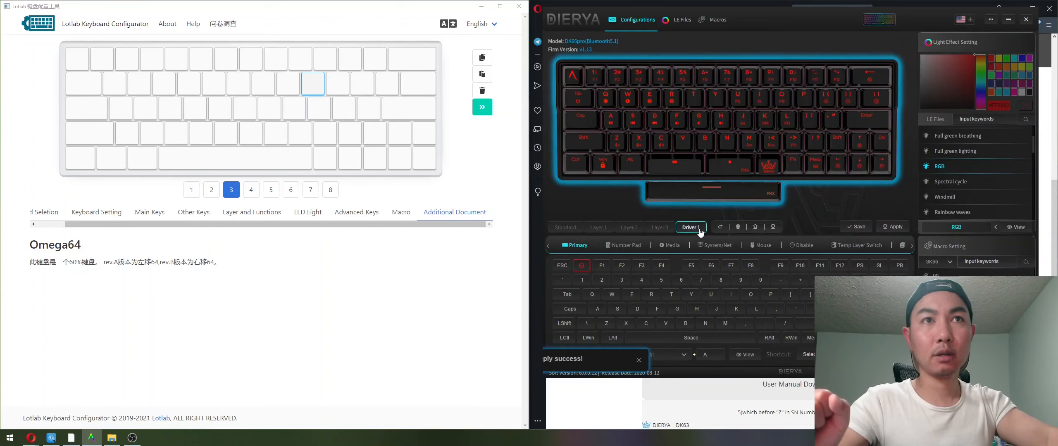
pyautogui.click(567, 229)
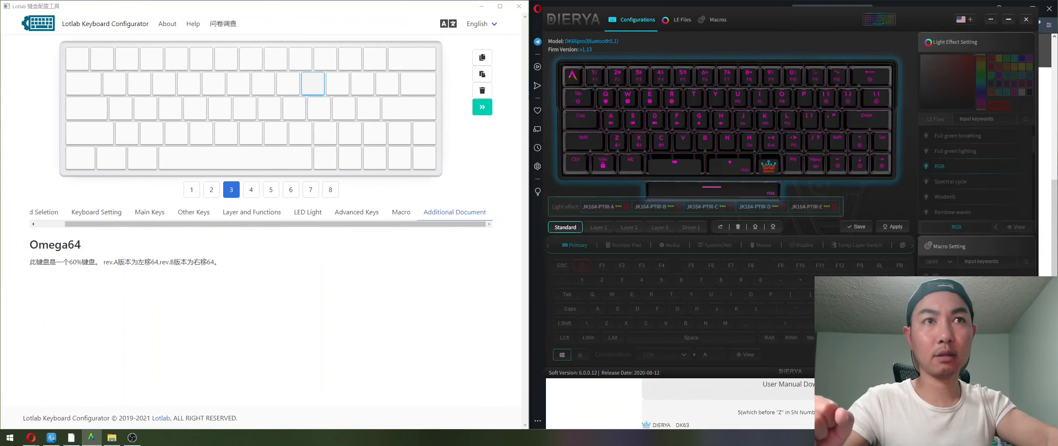
pyautogui.moveTo(785, 119); pyautogui.dragTo(590, 234)
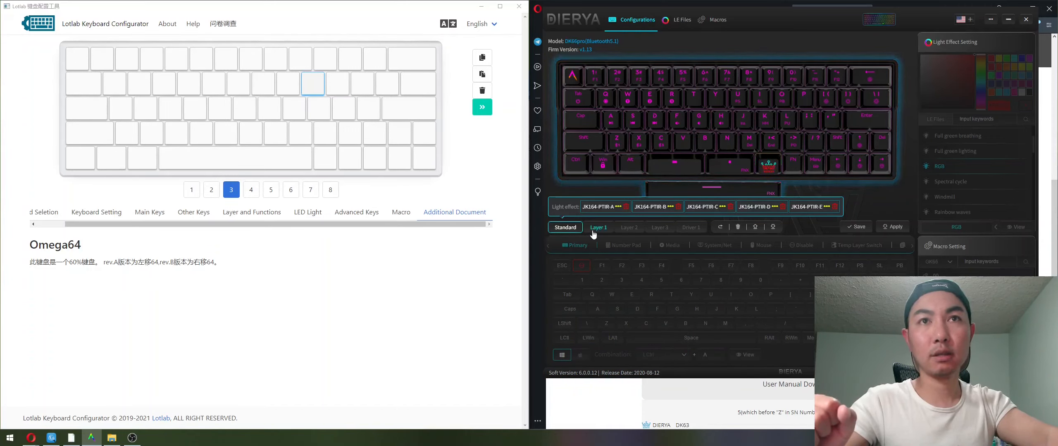
pyautogui.click(593, 234)
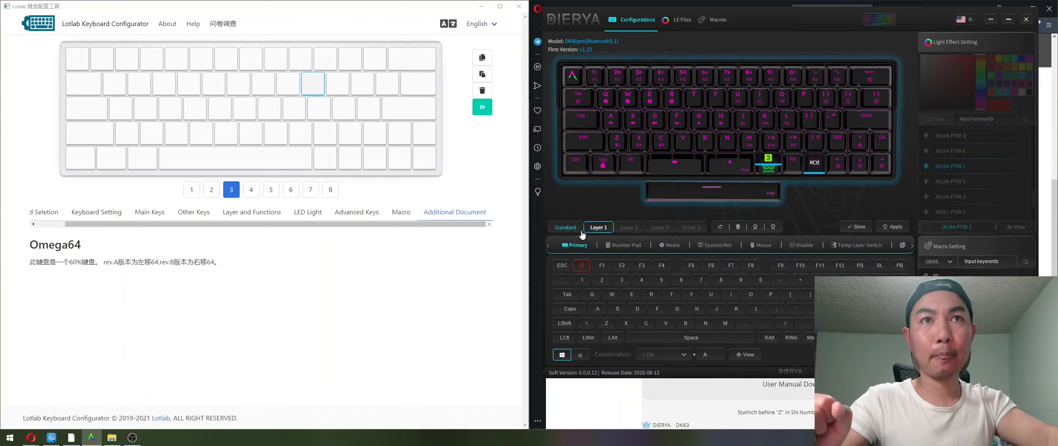
pyautogui.click(691, 227)
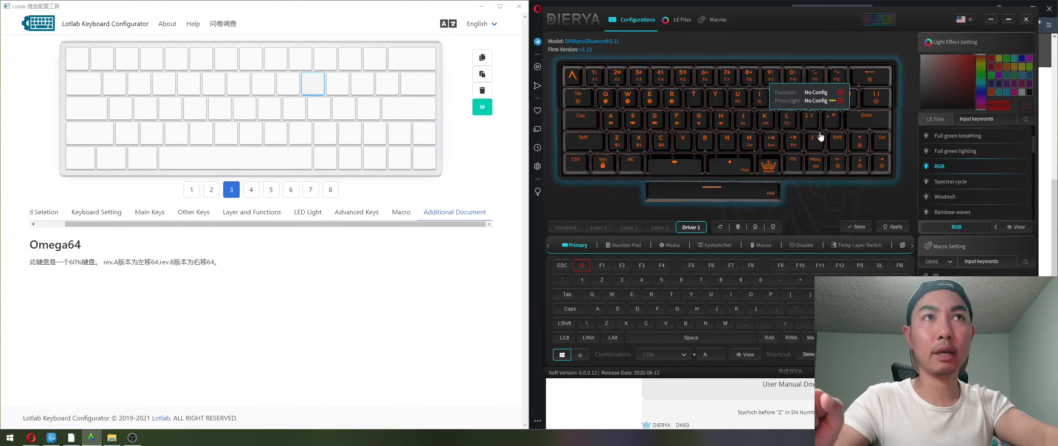
pyautogui.click(599, 227)
pyautogui.click(659, 228)
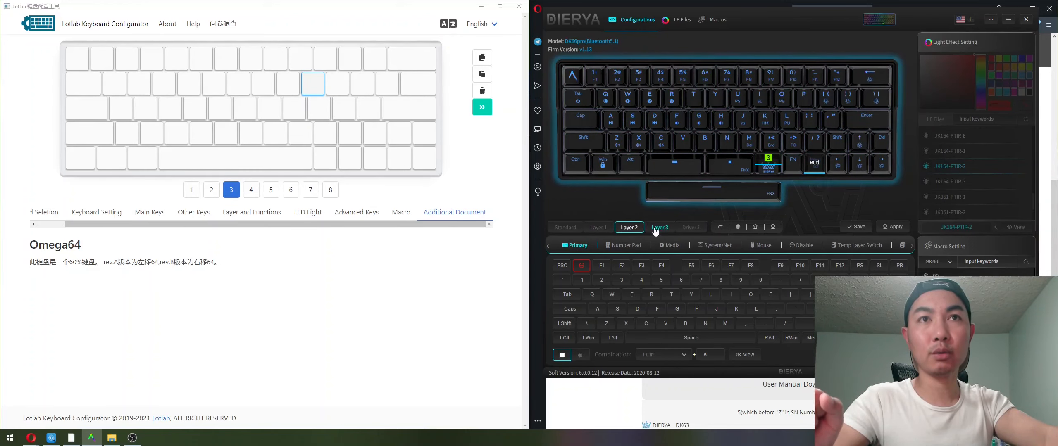
# - Open layer 1 and assign 8 to the P key among its Fn combinations
pyautogui.click(609, 228)
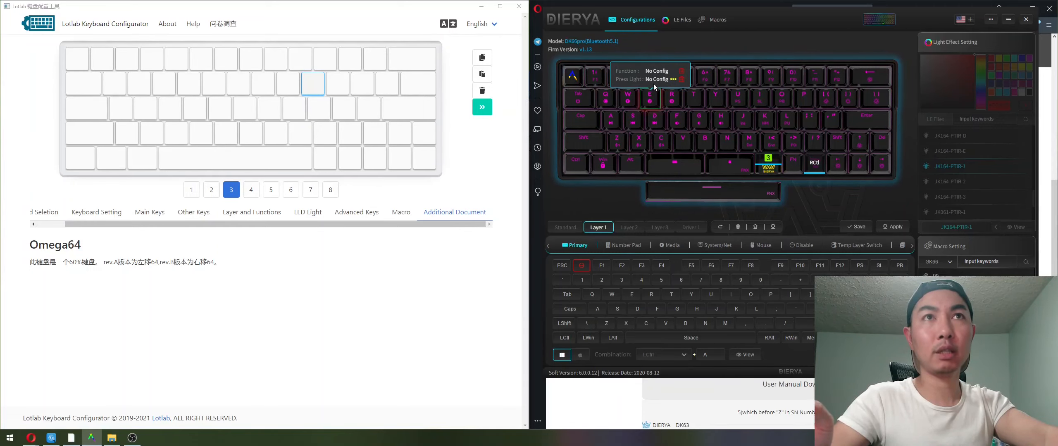
pyautogui.click(653, 97)
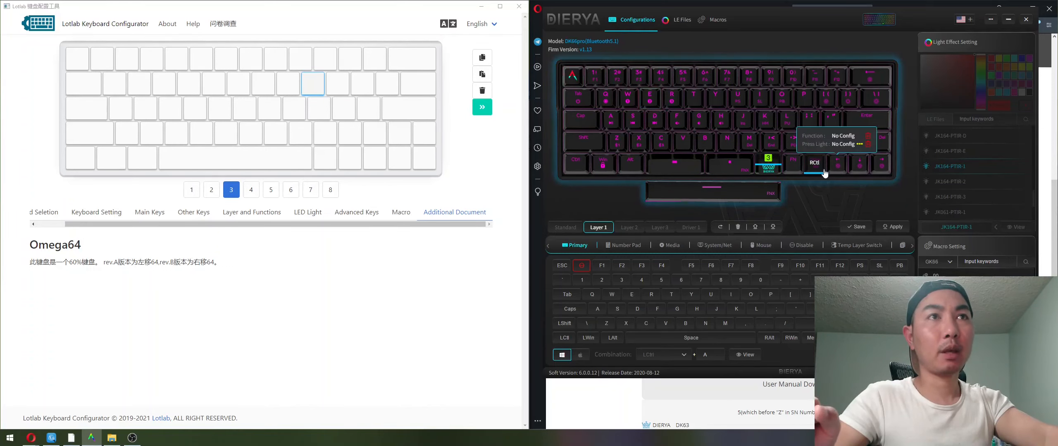
pyautogui.click(797, 169)
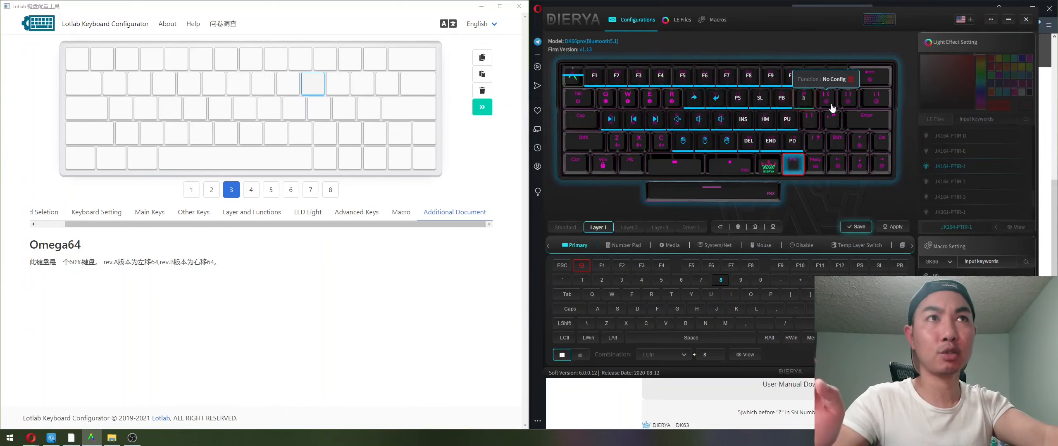
pyautogui.click(831, 106)
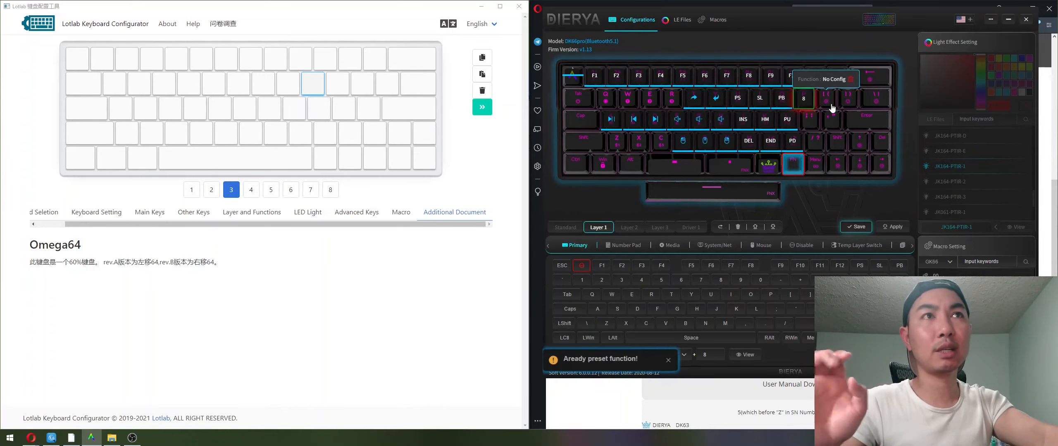
pyautogui.click(826, 99)
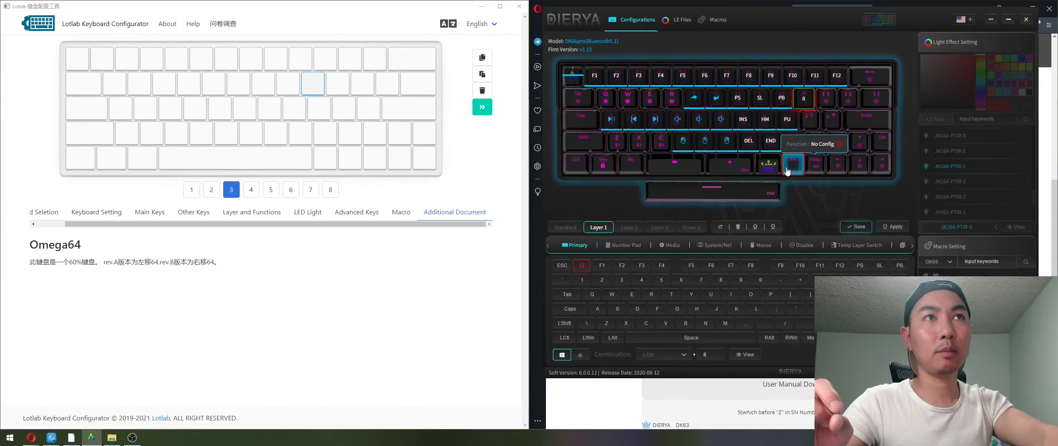
pyautogui.click(800, 163)
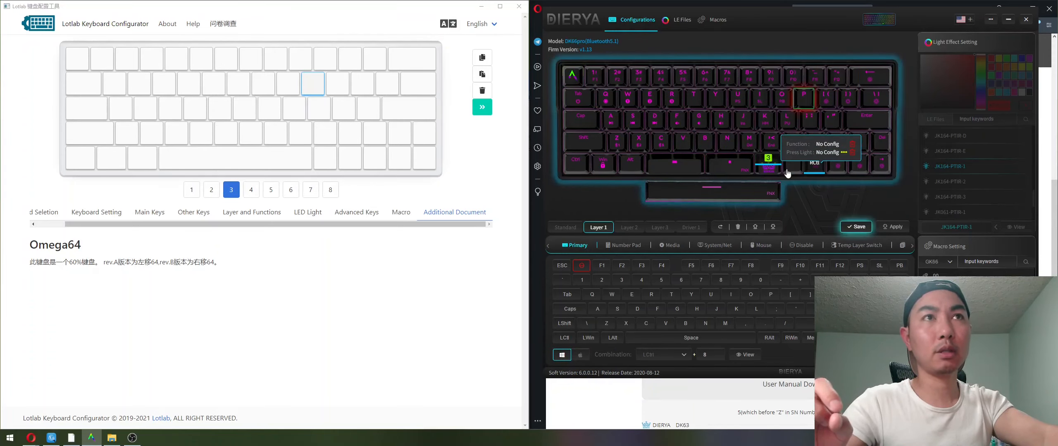
# - Assign 8 to the L key and 9 to the semicolon key on layer 1
pyautogui.click(783, 120)
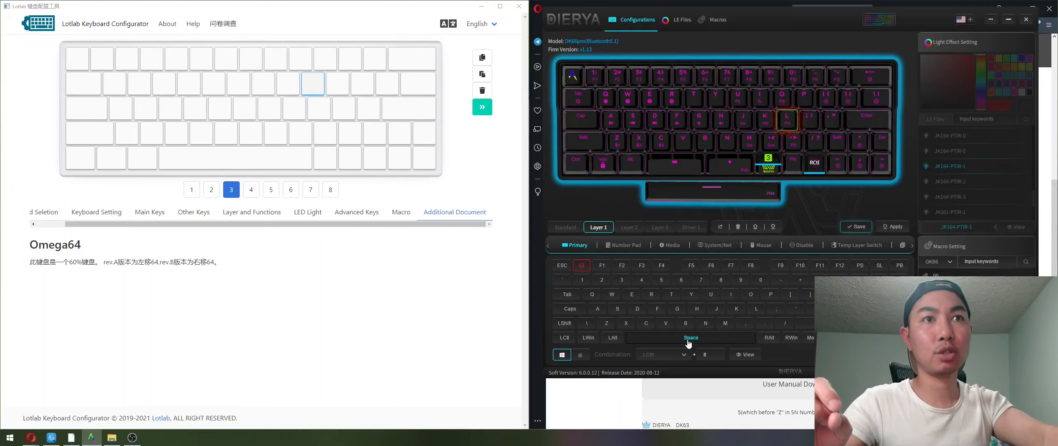
pyautogui.click(718, 284)
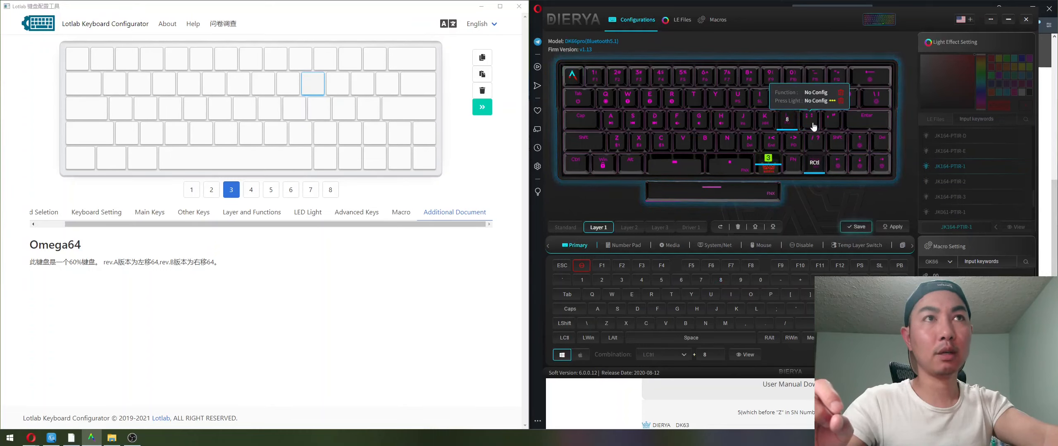
pyautogui.click(812, 123)
pyautogui.click(740, 281)
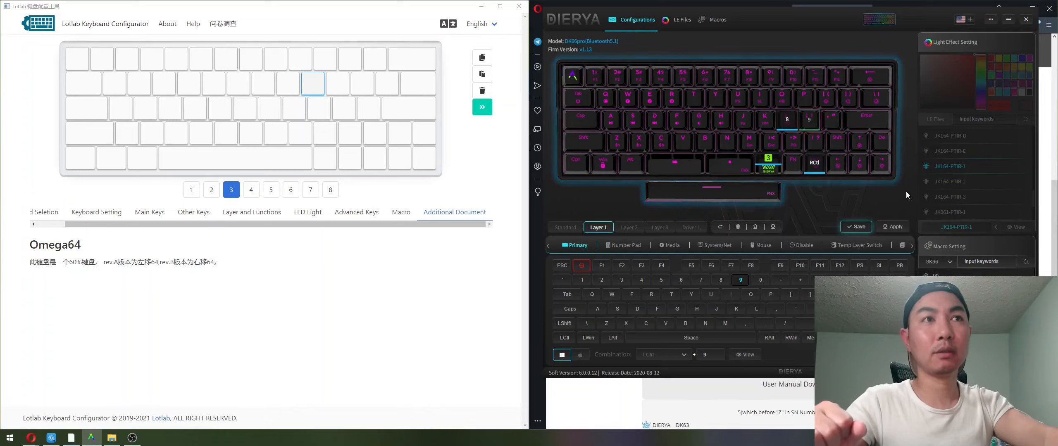
pyautogui.click(856, 230)
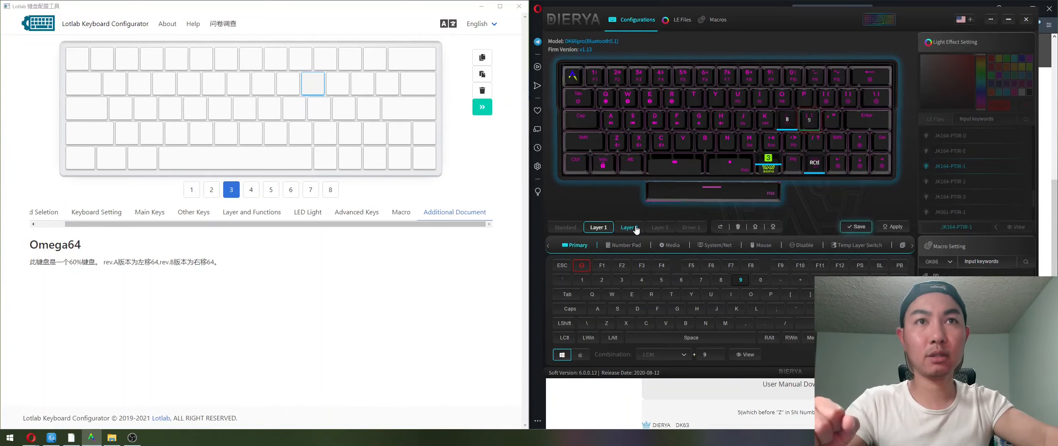
# - Compare the Mac and Windows primary keys, and examine the number pad, media, system, mouse, disable and temporary layer switch functions
pyautogui.click(581, 355)
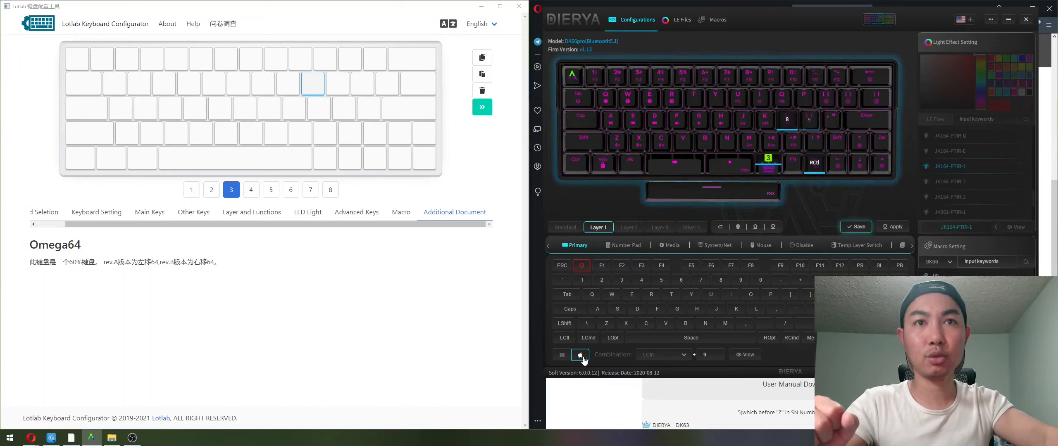
pyautogui.click(562, 357)
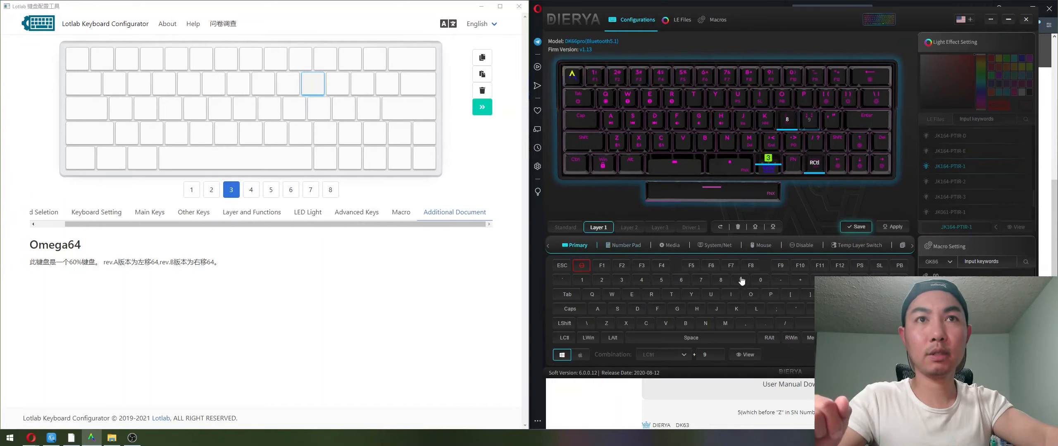
pyautogui.click(630, 247)
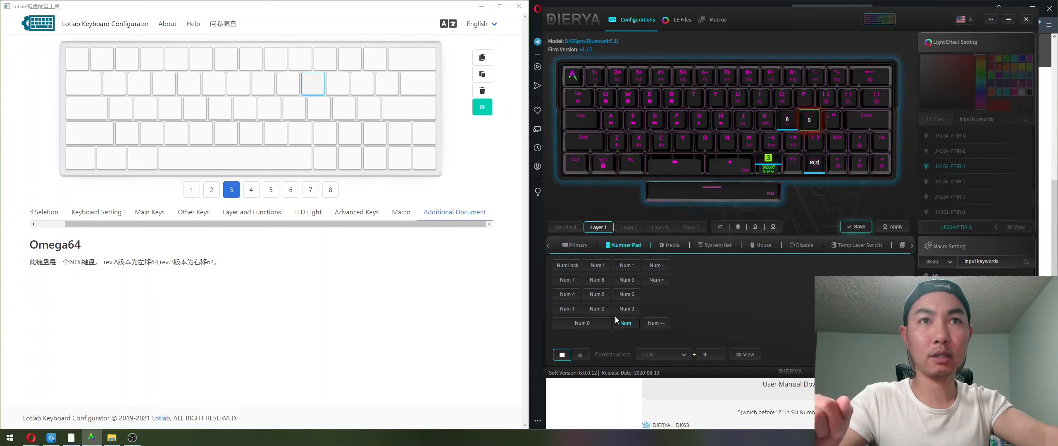
pyautogui.click(672, 245)
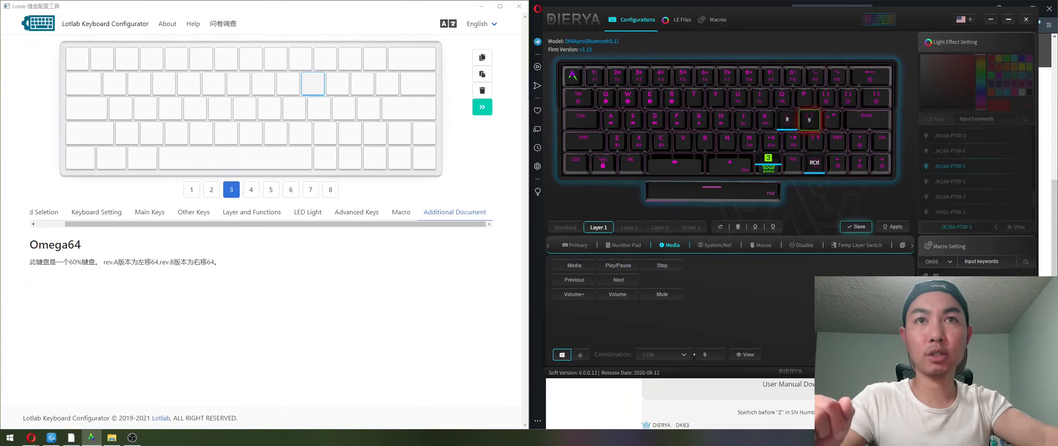
pyautogui.click(712, 248)
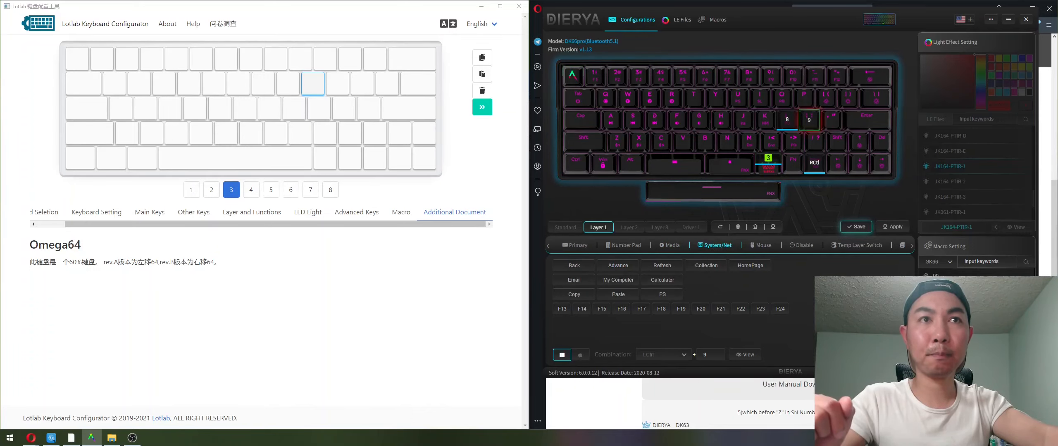
pyautogui.click(764, 247)
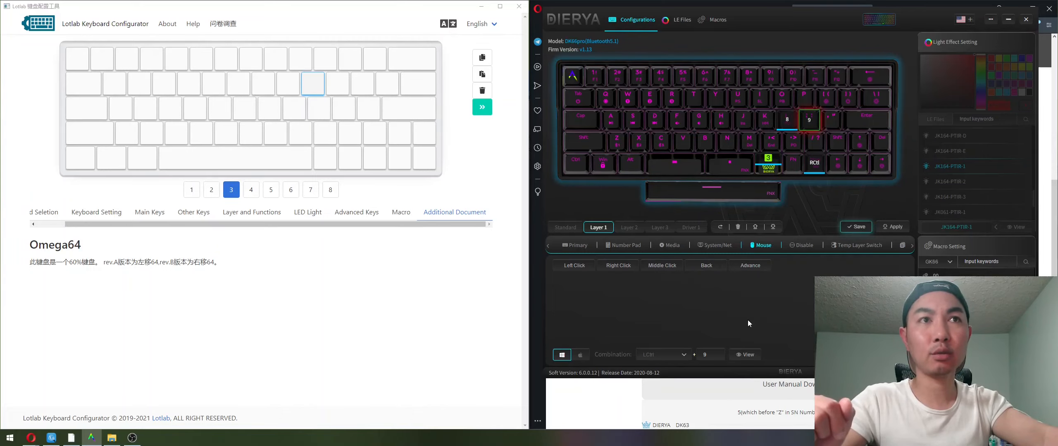
pyautogui.click(793, 248)
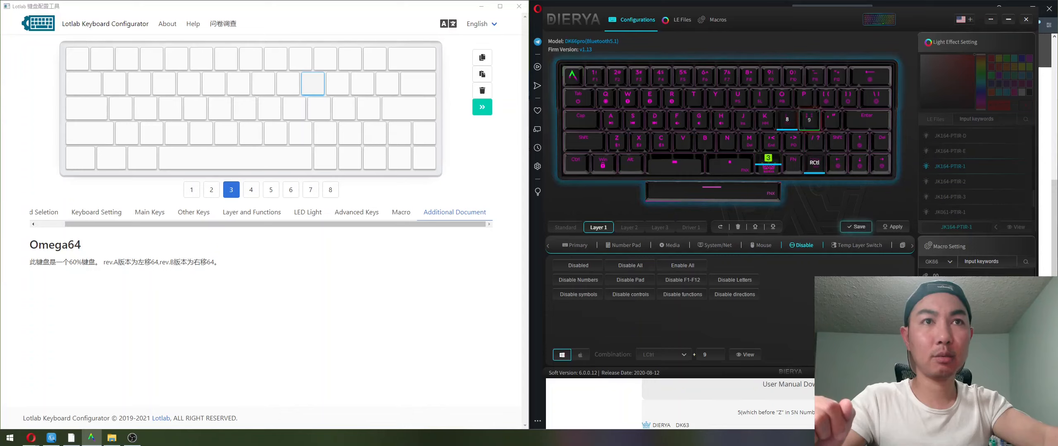
pyautogui.click(857, 247)
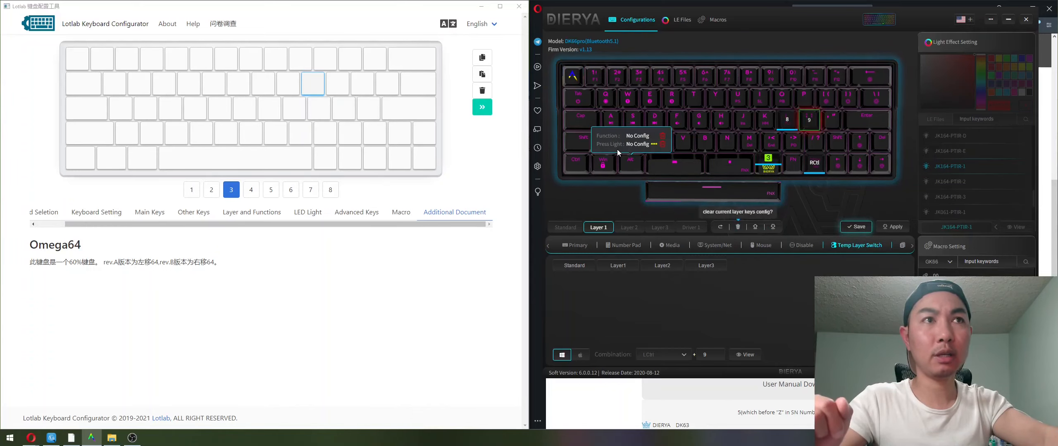
pyautogui.moveTo(789, 170)
pyautogui.moveTo(624, 150)
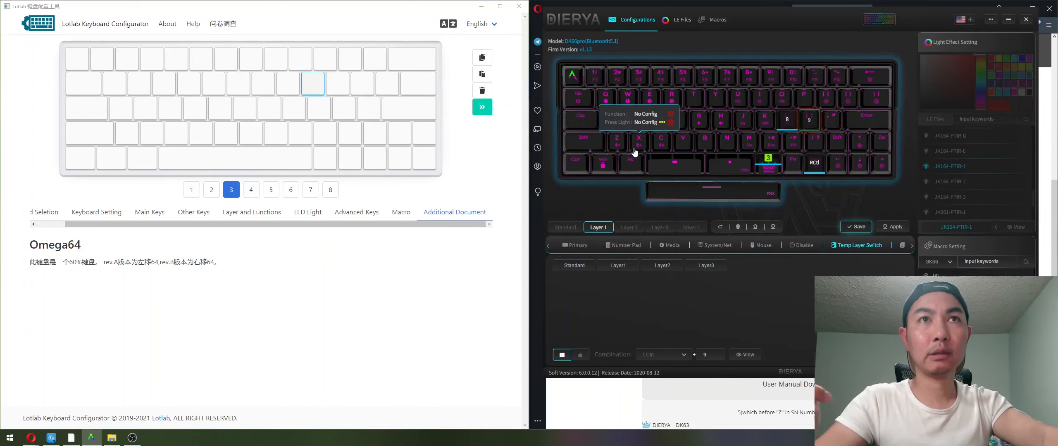
pyautogui.moveTo(655, 154)
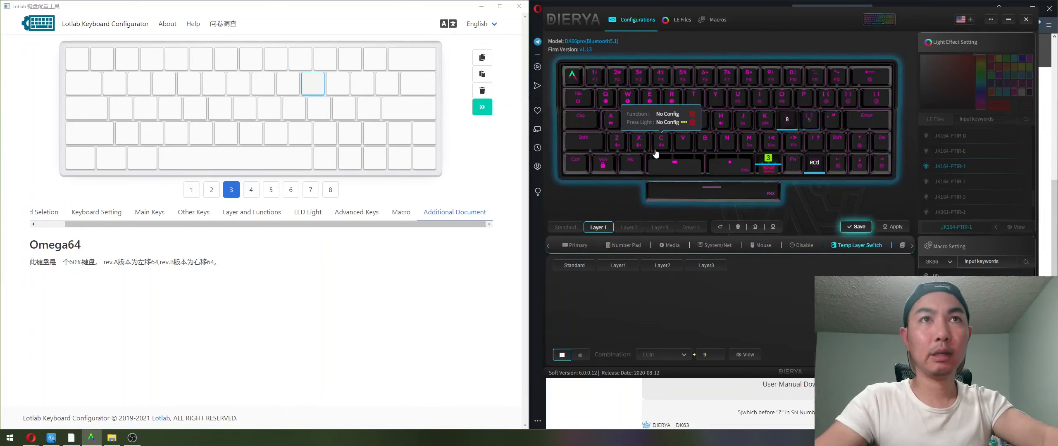
# - Review the guidelines for layer switching, LE operation and configuration operation
pyautogui.click(911, 246)
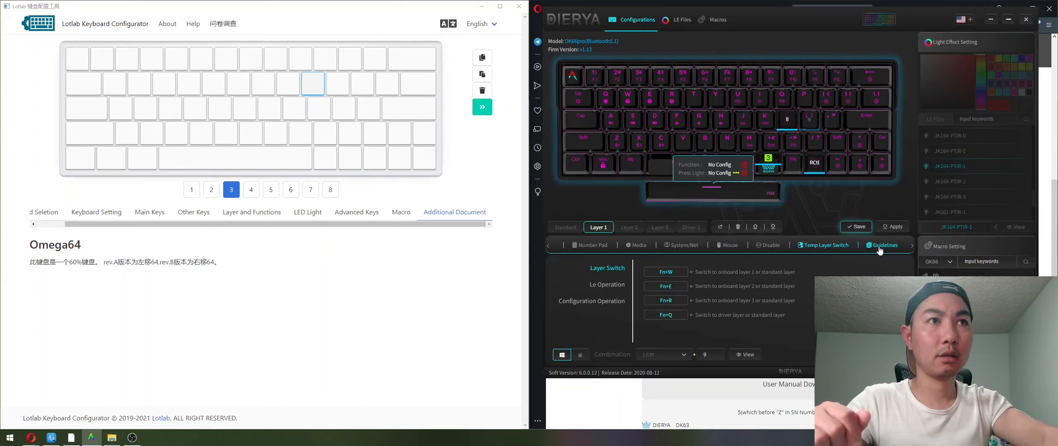
pyautogui.click(618, 285)
pyautogui.click(614, 303)
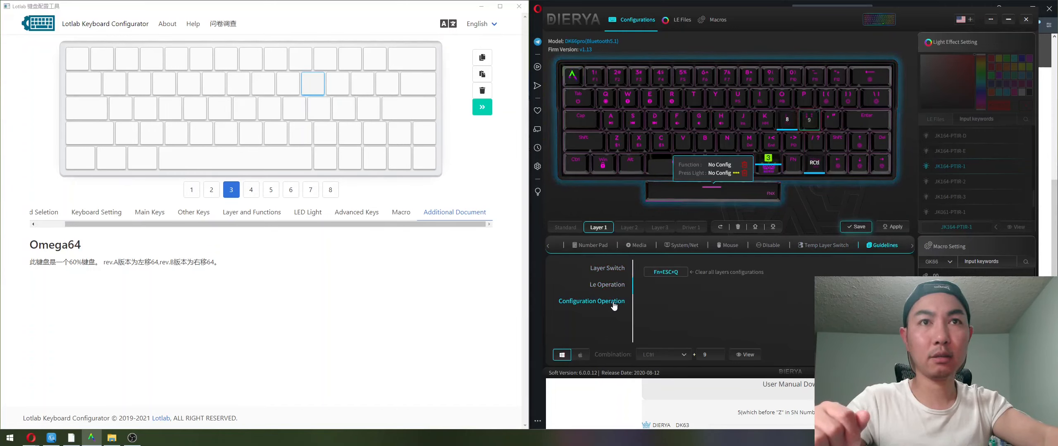
pyautogui.click(613, 269)
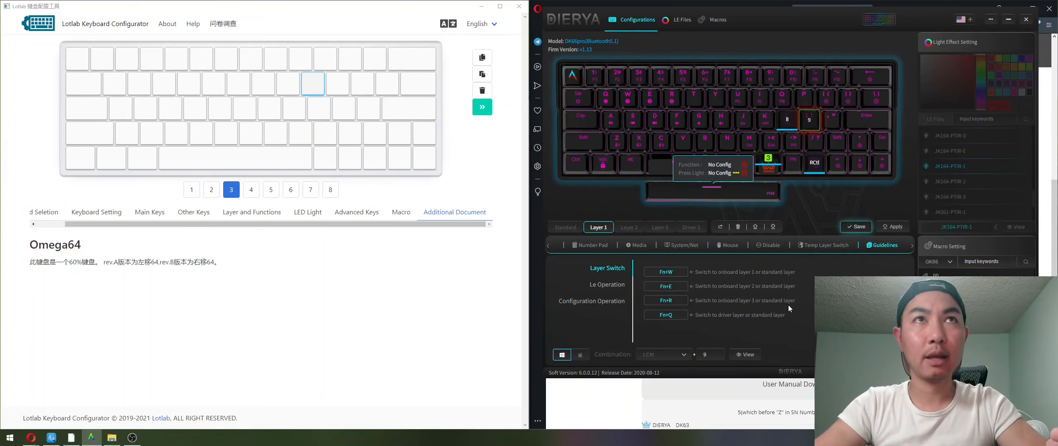
# - Examine the available light effect files and the macro management page
pyautogui.click(686, 24)
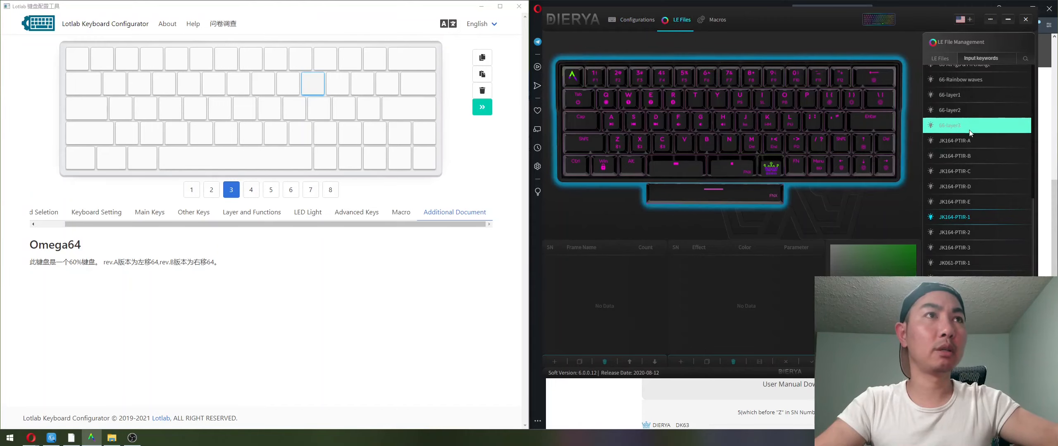
pyautogui.scroll(5, 950, 186)
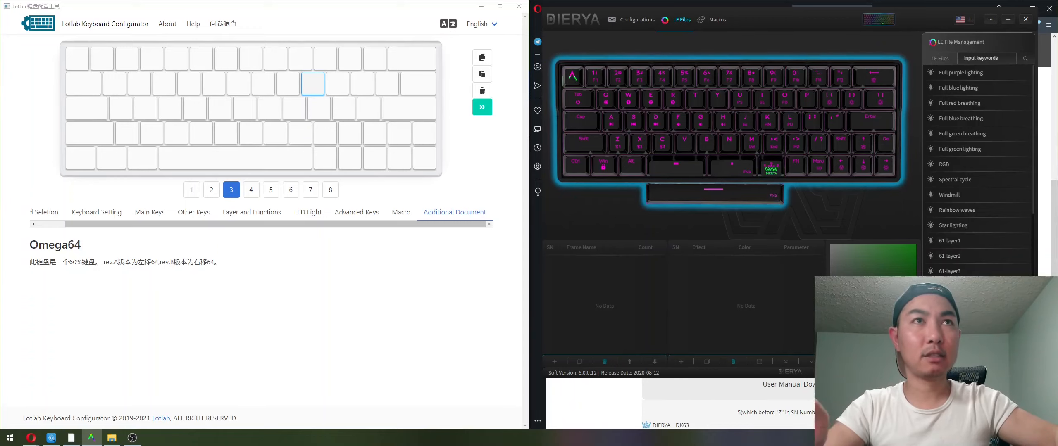
pyautogui.click(706, 26)
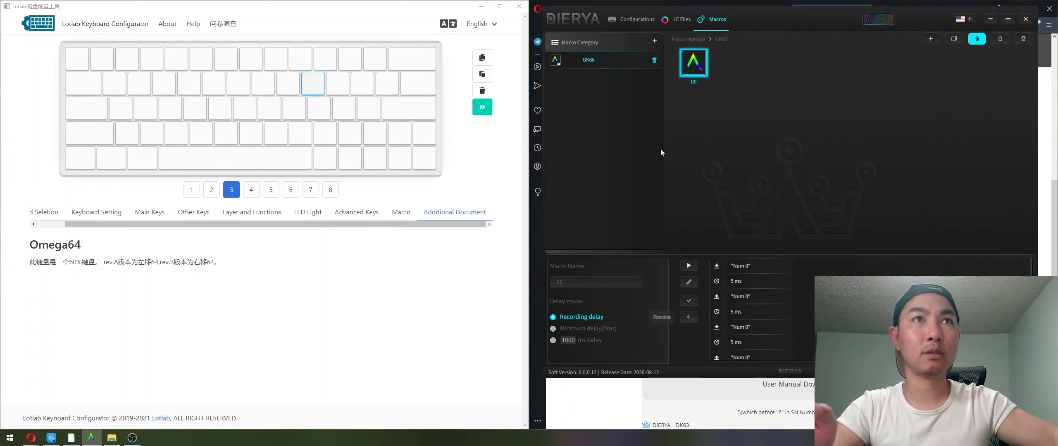